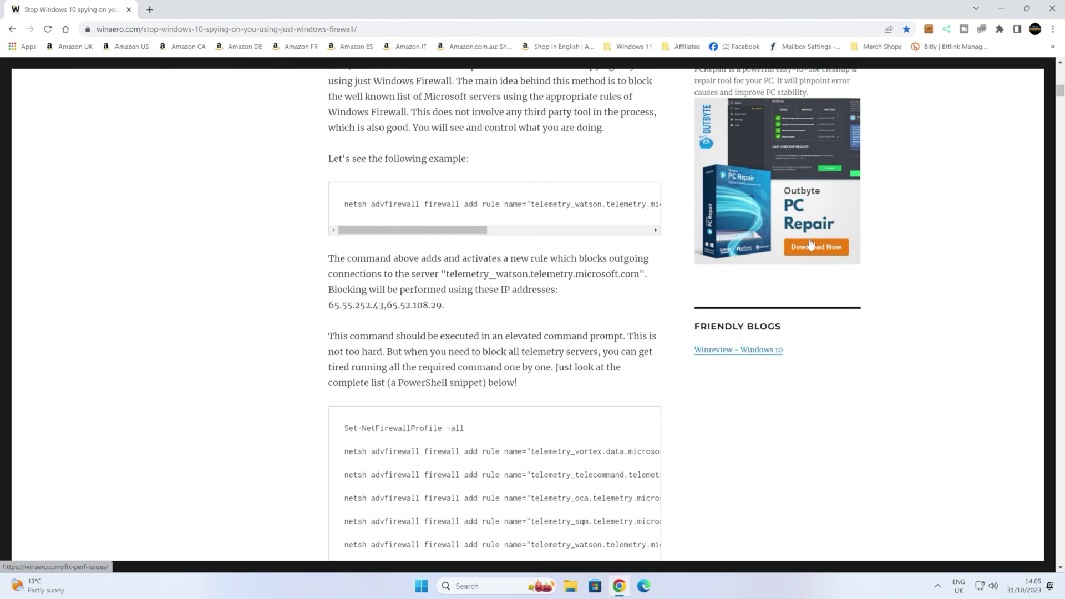
- With the winaero telemetry article showing in Chrome, bring up Windows Search
{"action": "left_click", "coordinate": [490, 588]}
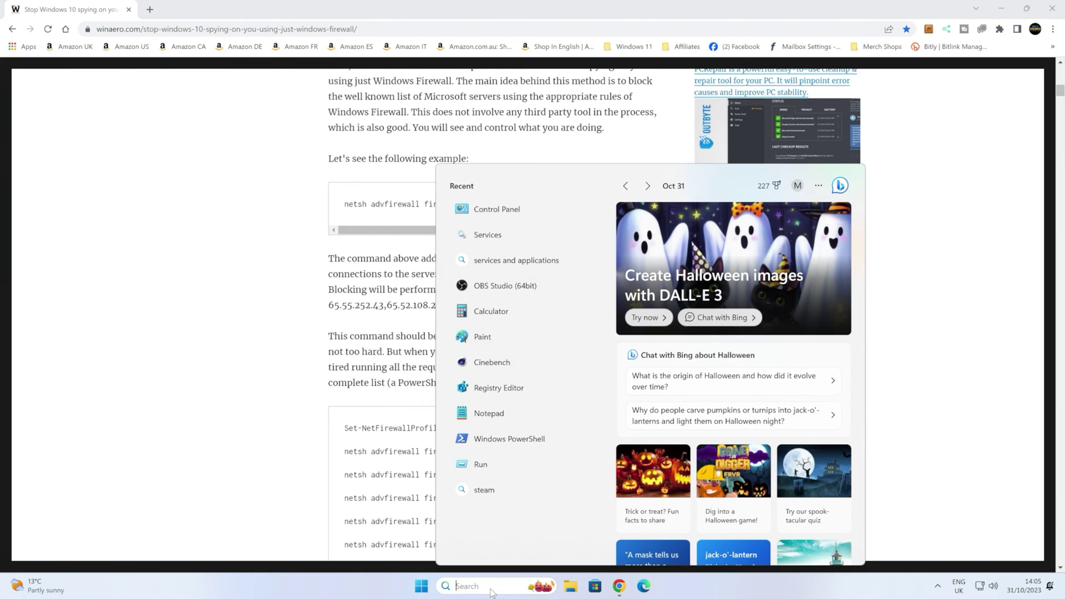
- Open Control Panel via a 'control' search, list items as small icons, and go to Windows Defender Firewall
{"action": "type", "text": "control"}
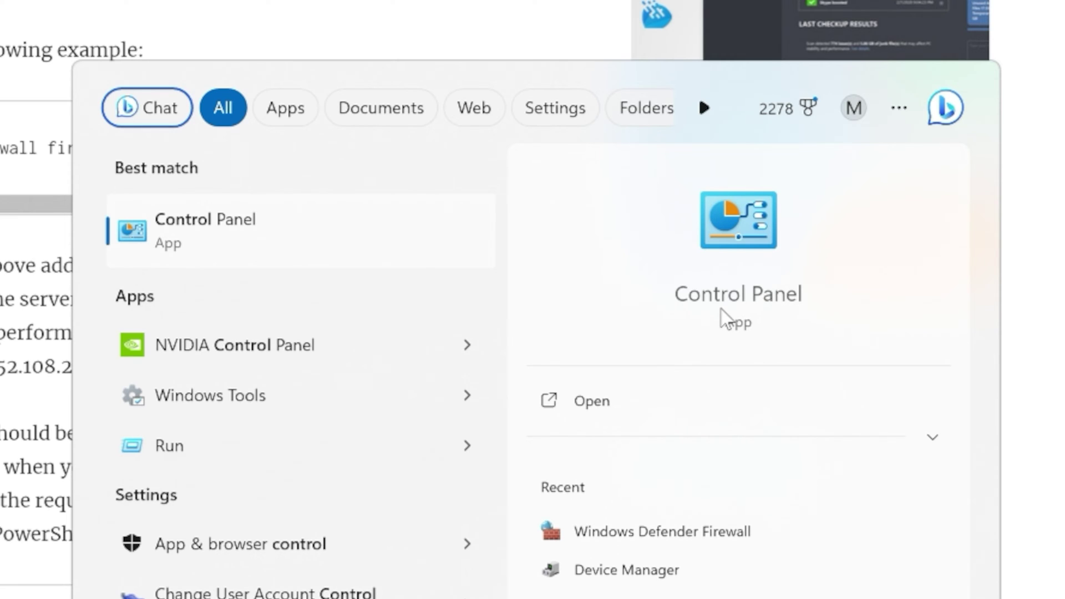
{"action": "left_click", "coordinate": [738, 282]}
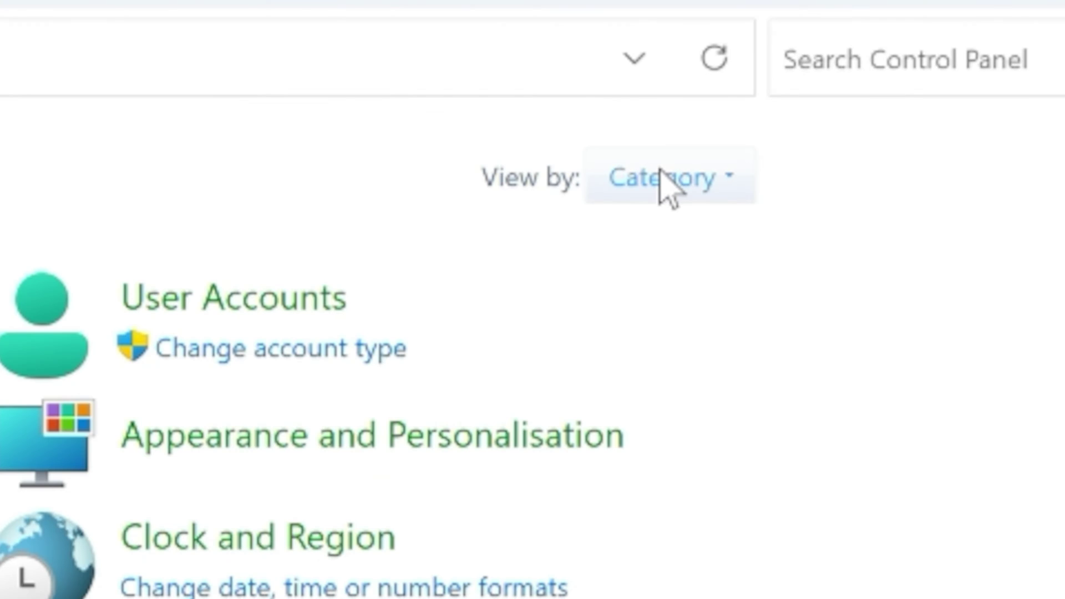
{"action": "left_click", "coordinate": [727, 179]}
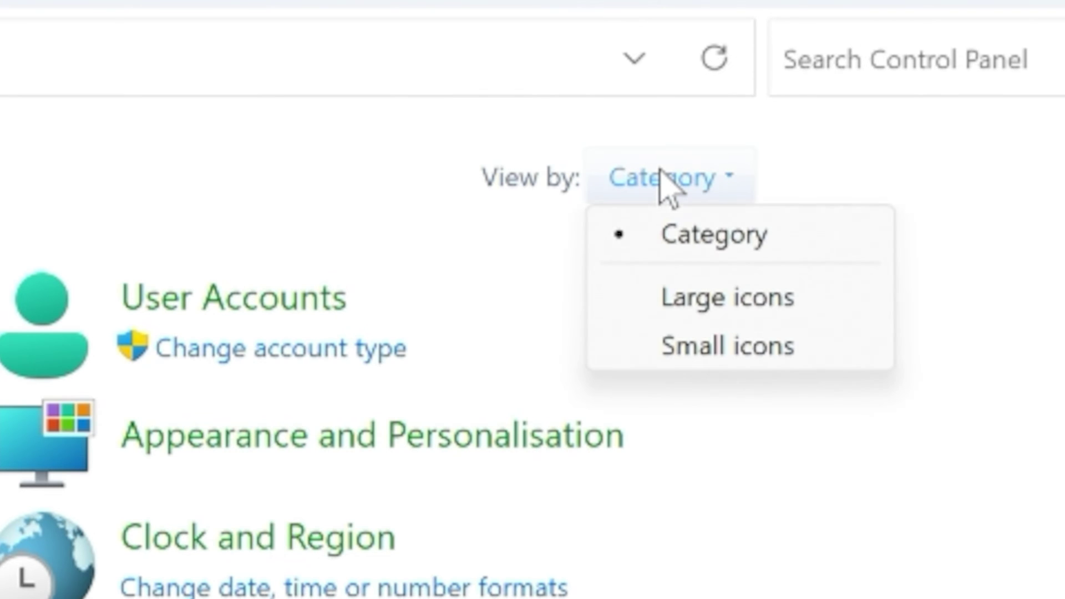
{"action": "left_click", "coordinate": [690, 350]}
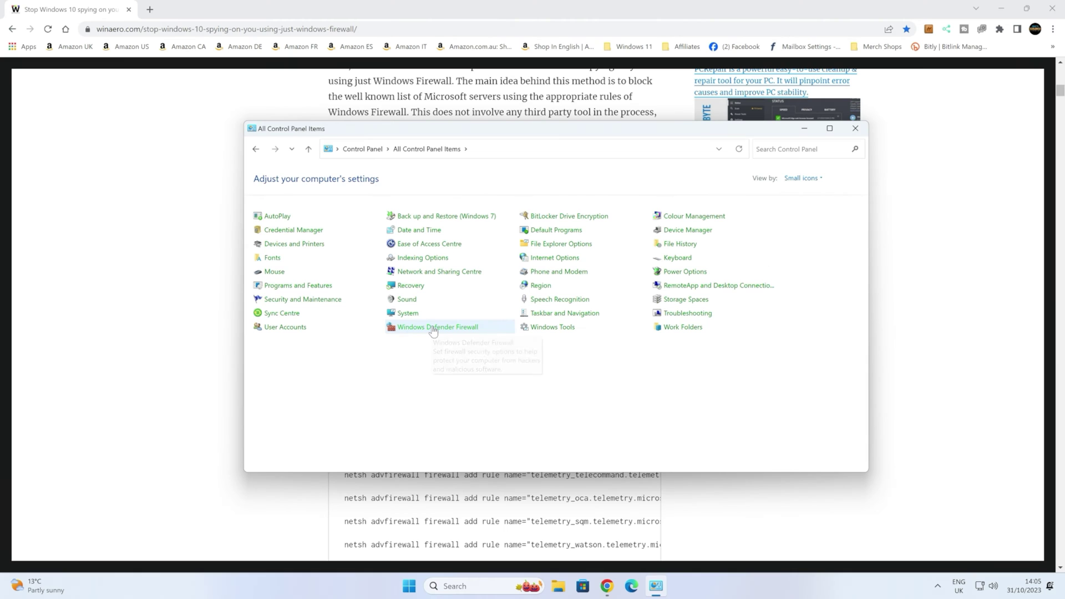
{"action": "left_click", "coordinate": [339, 297]}
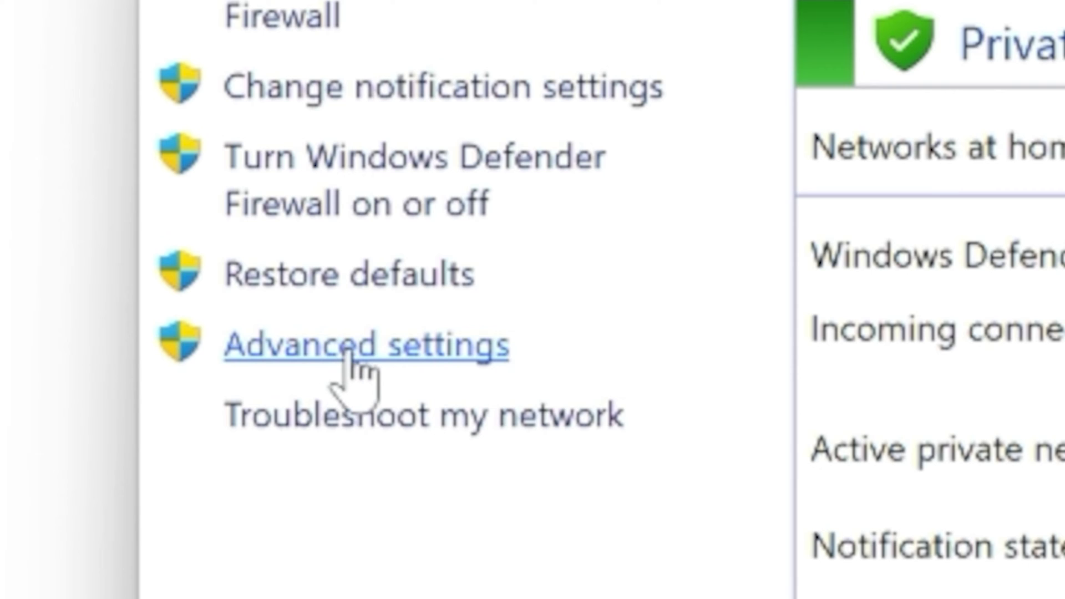
- View the Outbound Rules in the advanced firewall console, then minimize both firewall windows
{"action": "left_click", "coordinate": [350, 354]}
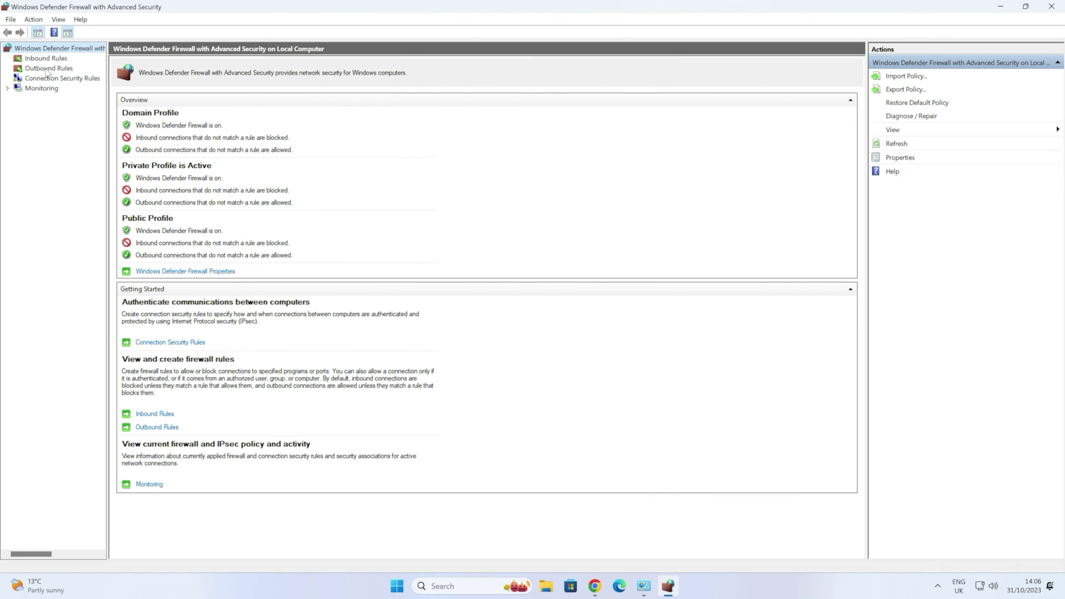
{"action": "left_click", "coordinate": [48, 68]}
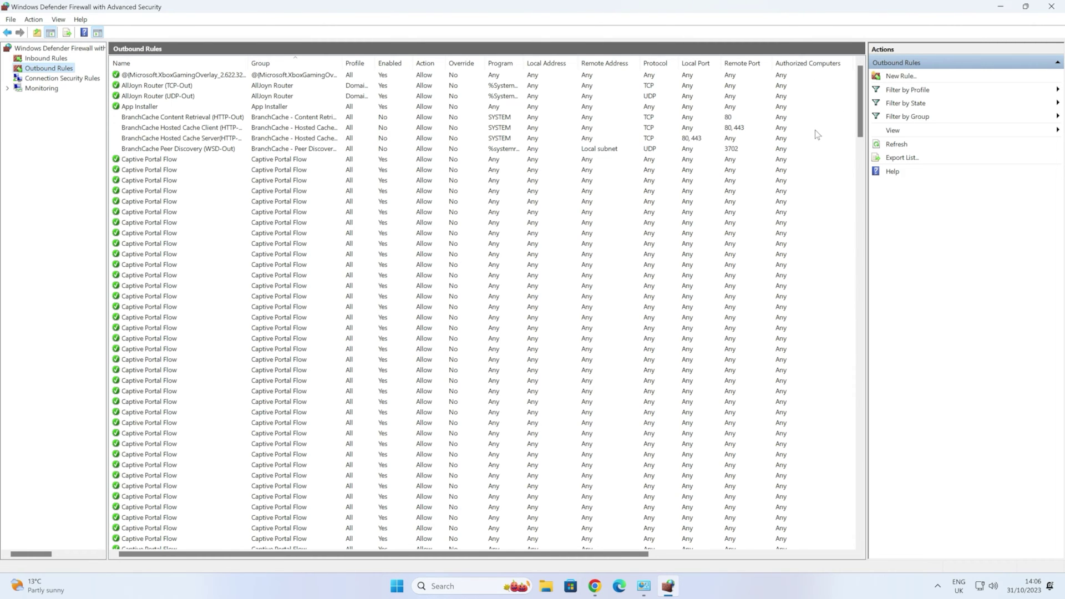
{"action": "left_click", "coordinate": [1001, 8]}
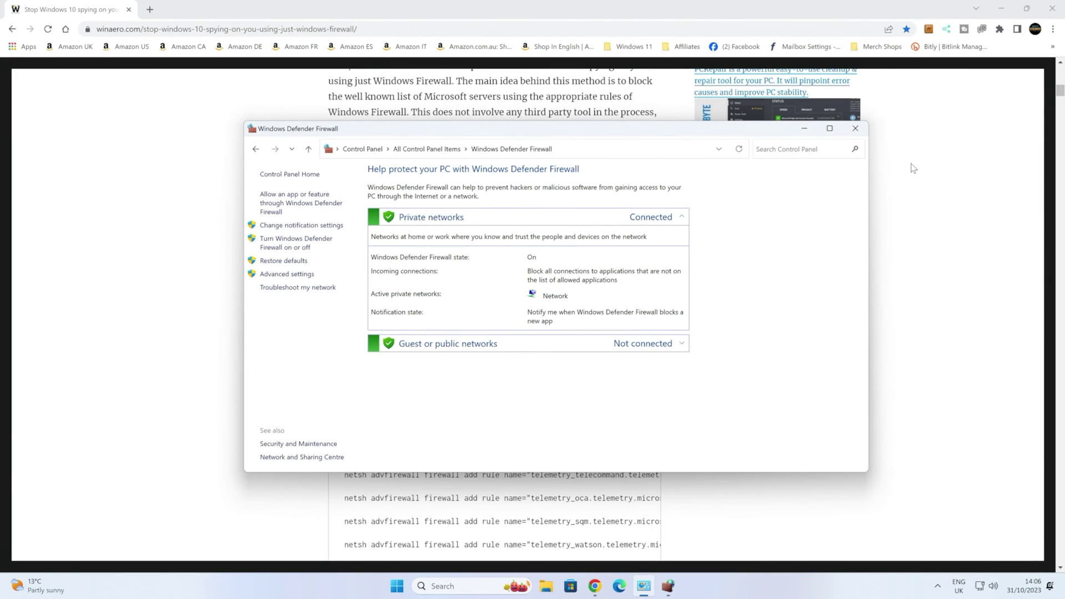
{"action": "left_click", "coordinate": [804, 128]}
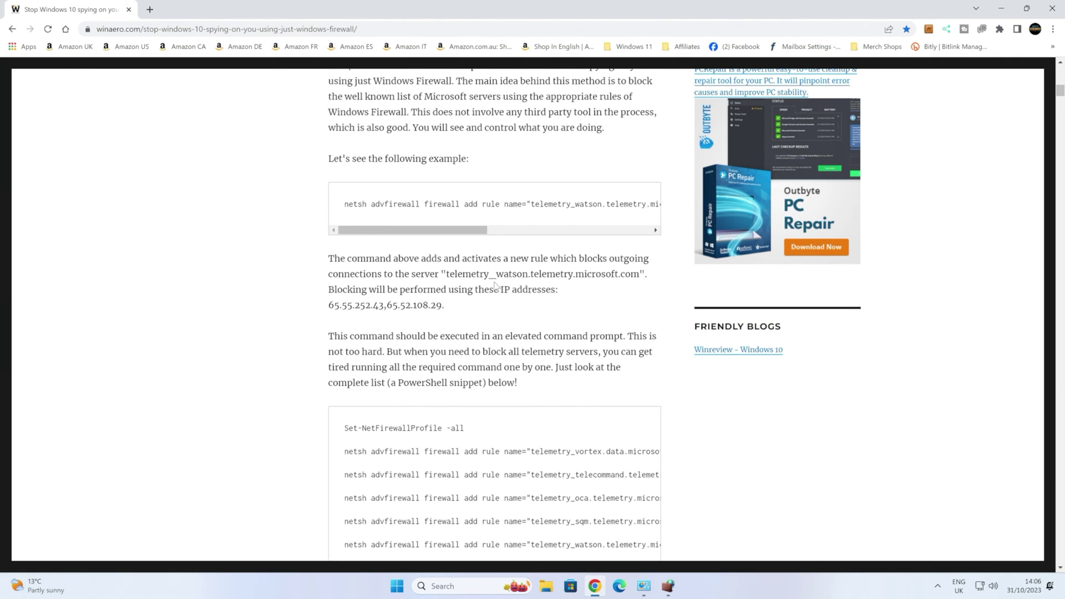
- Select the example netsh command blocking telemetry_watson.telemetry.microsoft.com and bring up its context menu
{"action": "scroll", "coordinate": [467, 454], "scroll_direction": "down", "scroll_amount": 8}
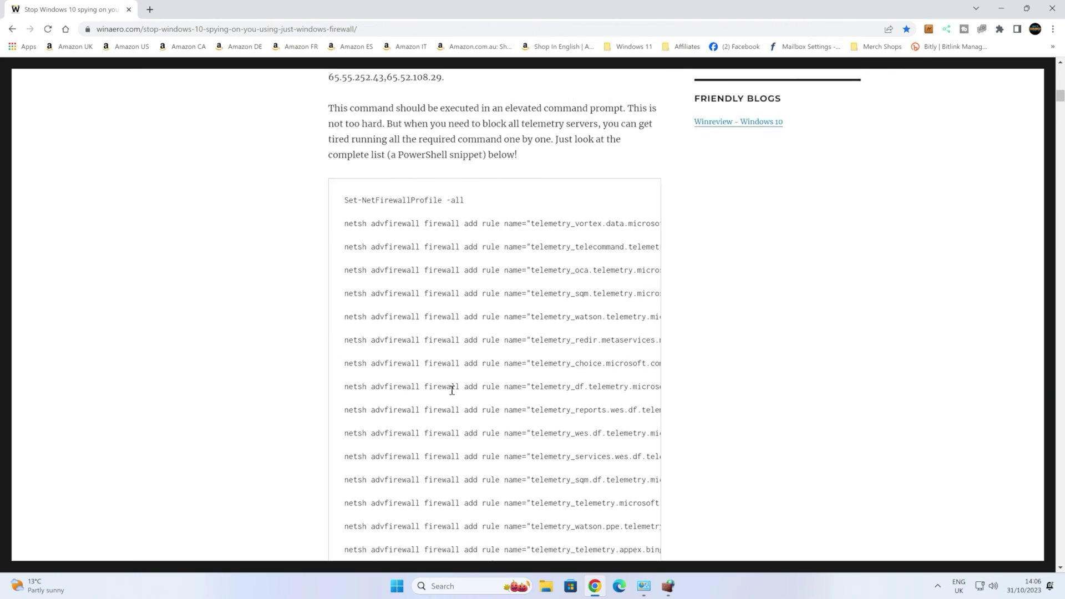
{"action": "scroll", "coordinate": [451, 385], "scroll_direction": "down", "scroll_amount": 6}
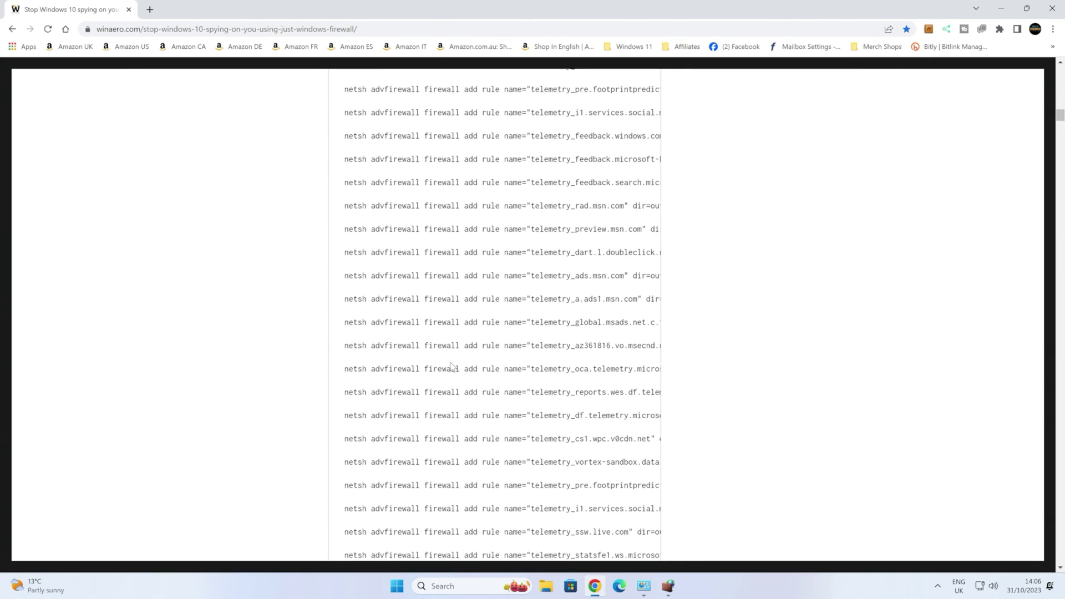
{"action": "scroll", "coordinate": [447, 369], "scroll_direction": "up", "scroll_amount": 14}
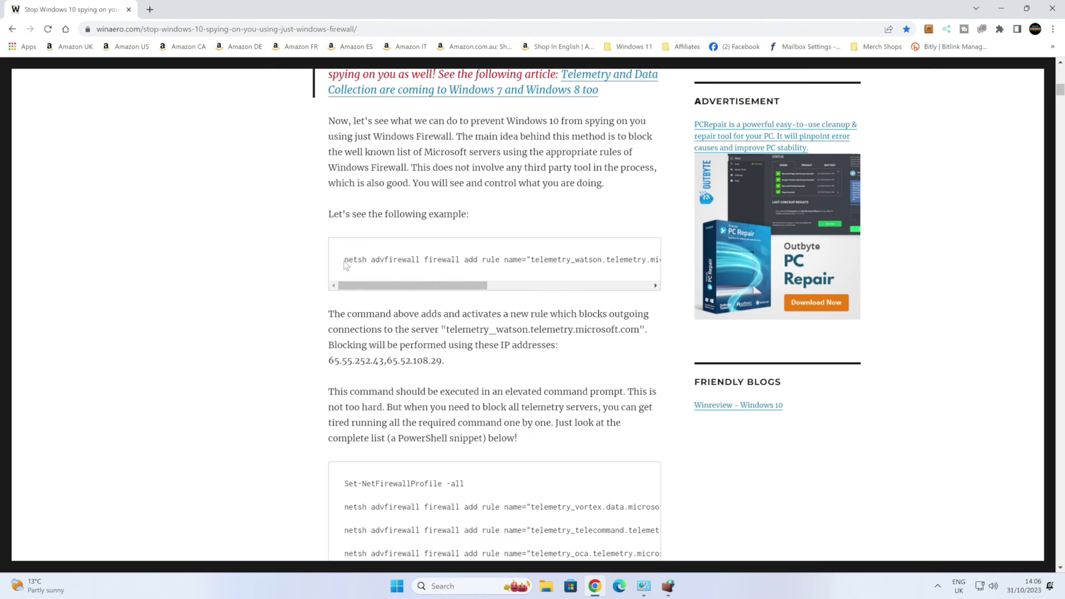
{"action": "left_click_drag", "start_coordinate": [345, 261], "coordinate": [633, 265]}
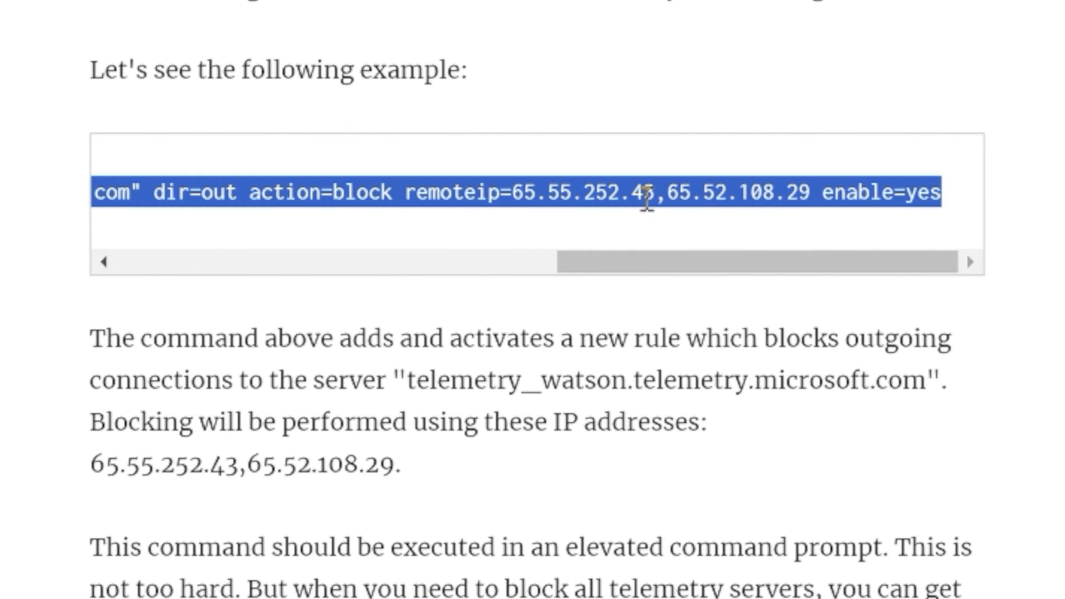
{"action": "right_click", "coordinate": [629, 191]}
- Copy the netsh command and launch Command Prompt as administrator
{"action": "left_click", "coordinate": [672, 217]}
{"action": "left_click", "coordinate": [436, 586]}
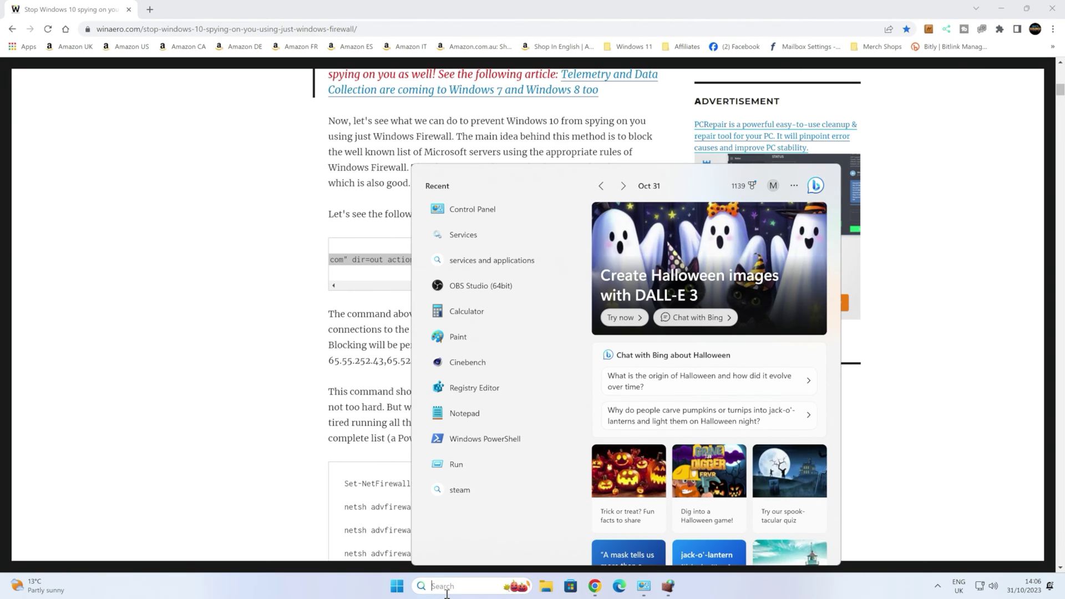
{"action": "type", "text": "cmd"}
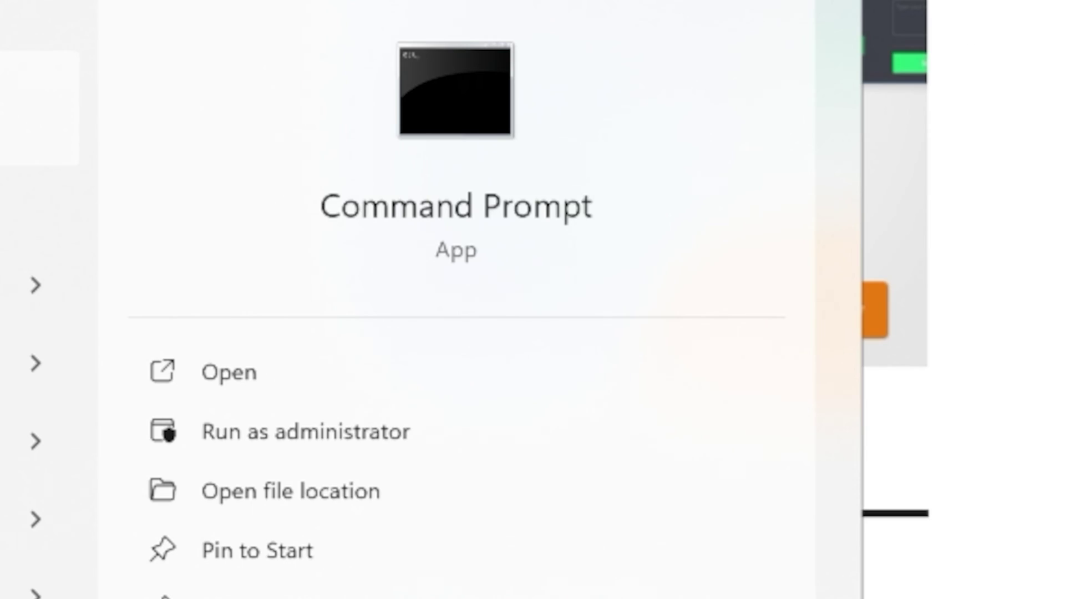
{"action": "right_click", "coordinate": [712, 271]}
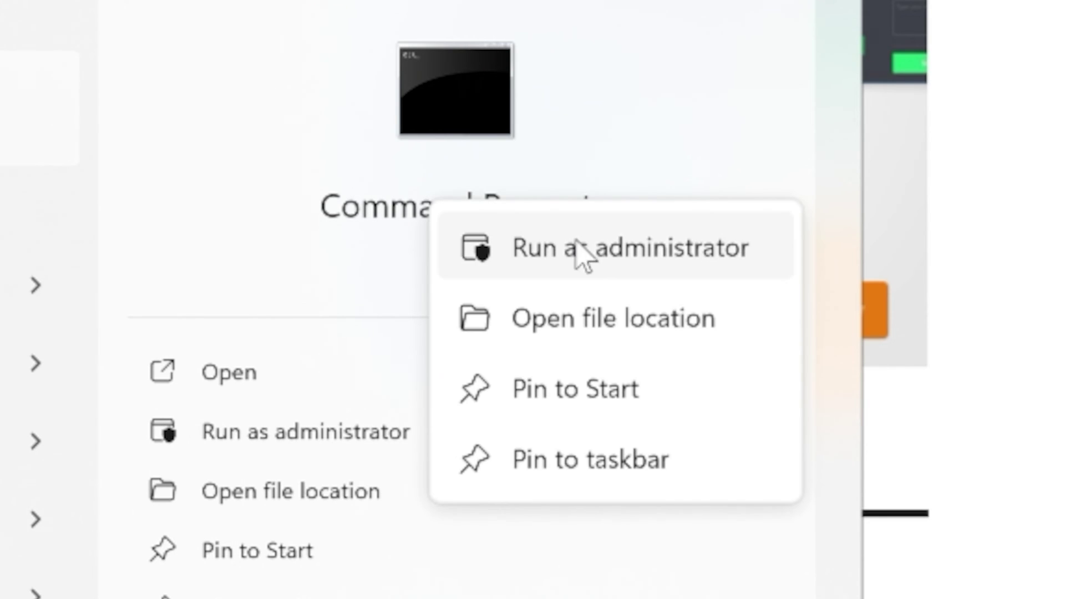
{"action": "left_click", "coordinate": [598, 266]}
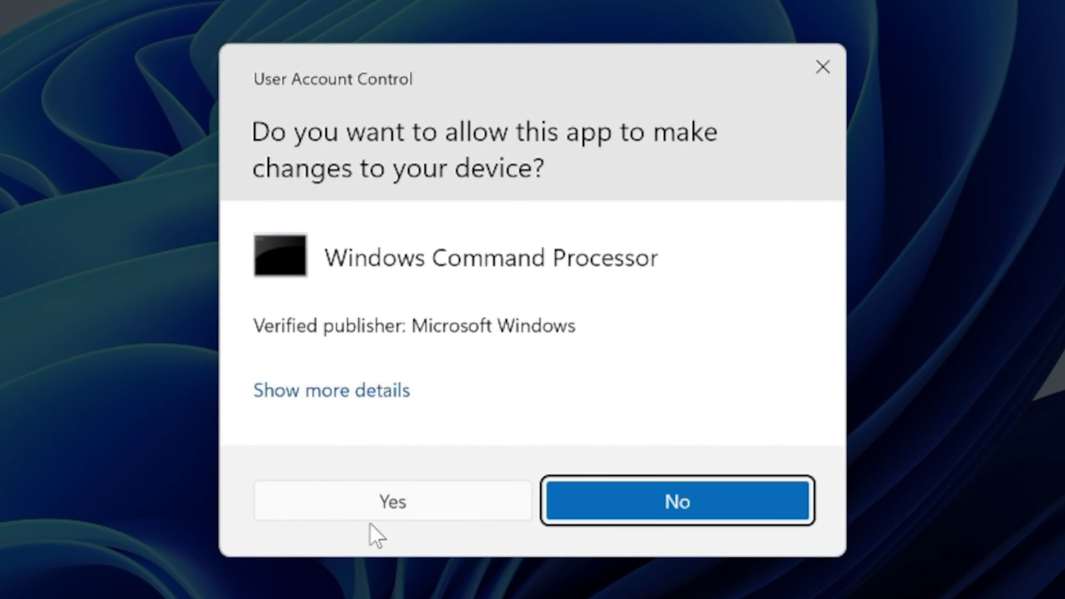
{"action": "left_click", "coordinate": [389, 510]}
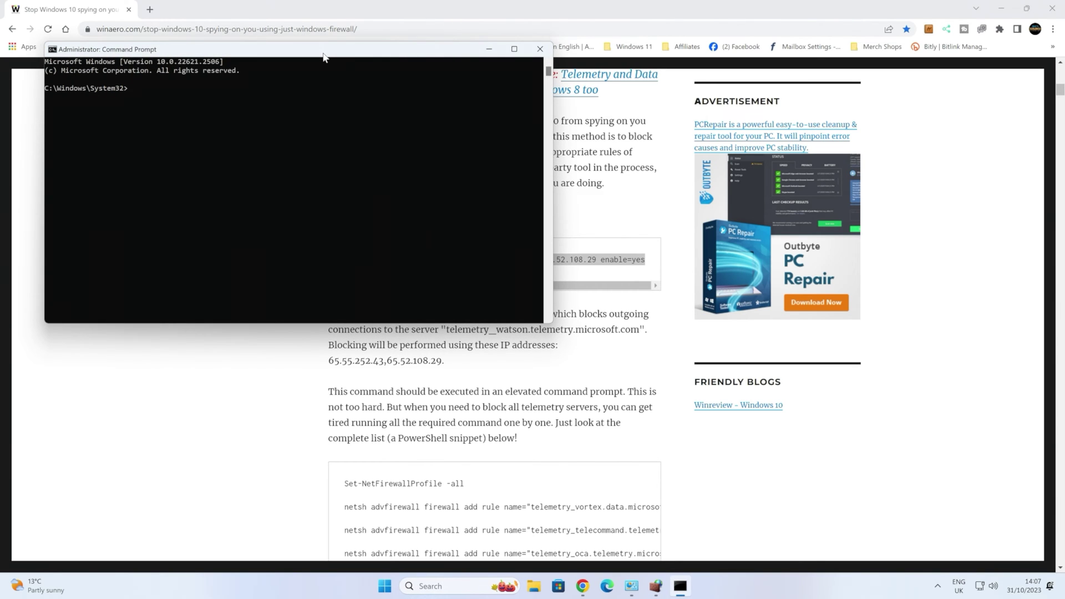
- Paste and run the telemetry_watson block rule command, which reports 'Ok.'
{"action": "key", "text": "ctrl+v"}
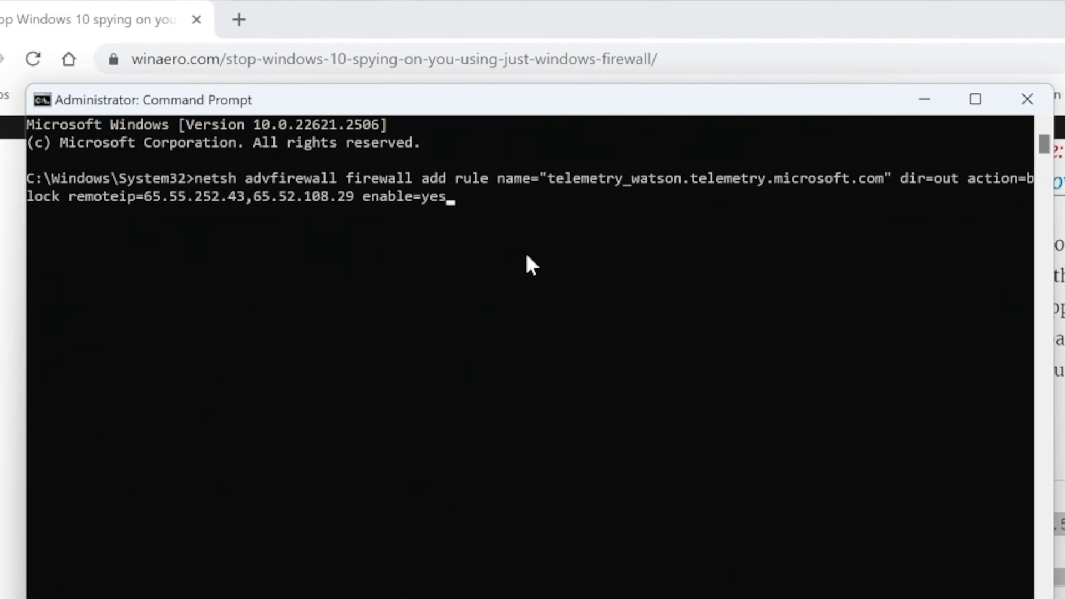
{"action": "key", "text": "Return"}
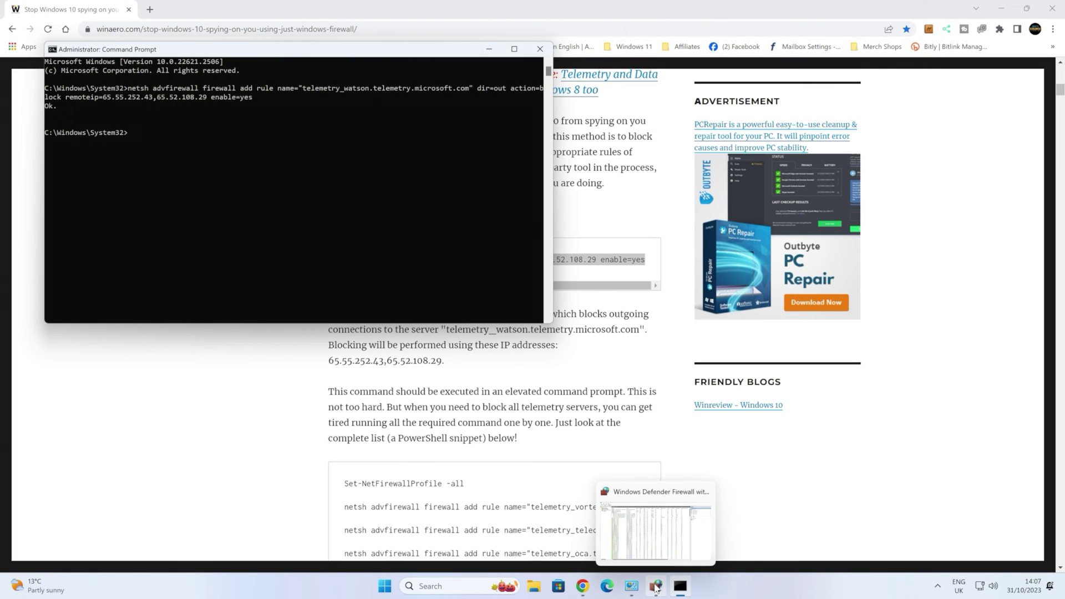
{"action": "left_click", "coordinate": [656, 588]}
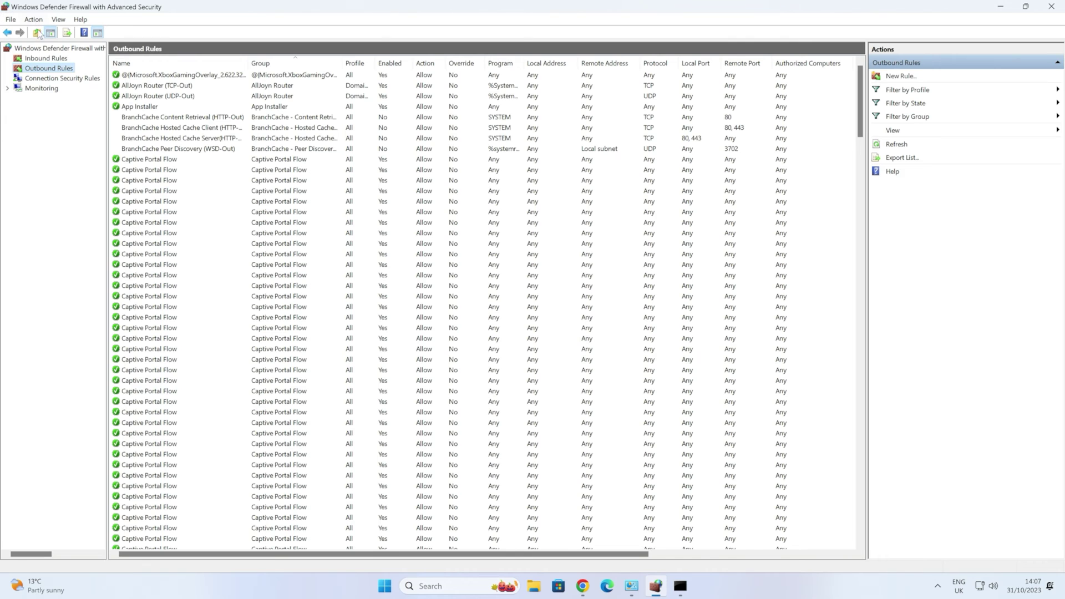
- Refresh Outbound Rules to confirm the telemetry_watson rule blocking 65.52.108.29 and 65.55.252.43, then close Command Prompt
{"action": "left_click", "coordinate": [45, 58]}
{"action": "left_click", "coordinate": [49, 68]}
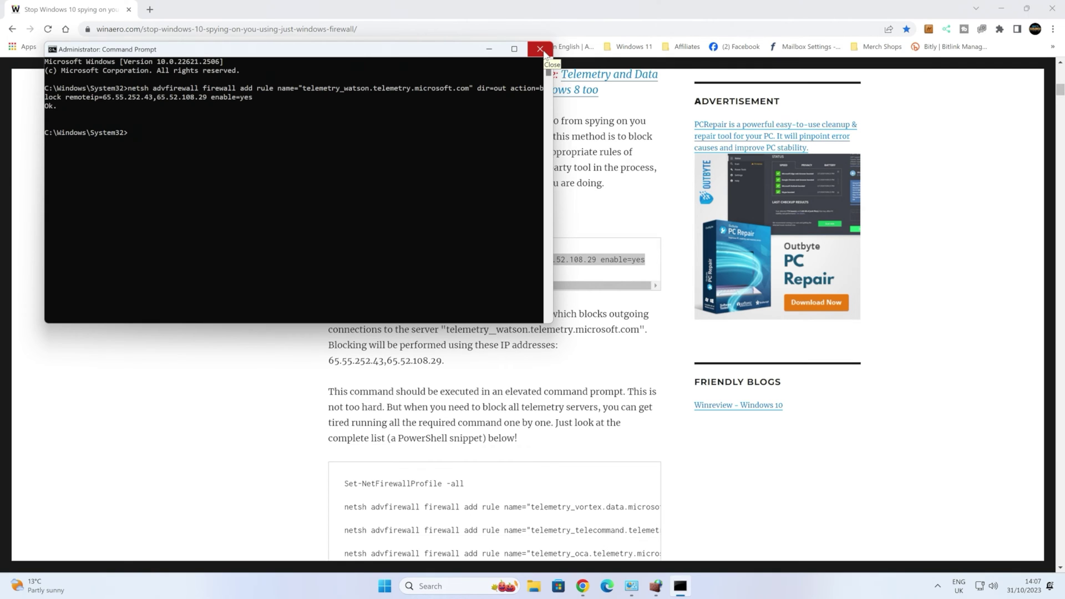
{"action": "left_click", "coordinate": [546, 55]}
- Scroll to the 'Download Block Telemetry Rules file for Windows 10' link and open its 1.85 Kb download page
{"action": "scroll", "coordinate": [510, 189], "scroll_direction": "up", "scroll_amount": 1}
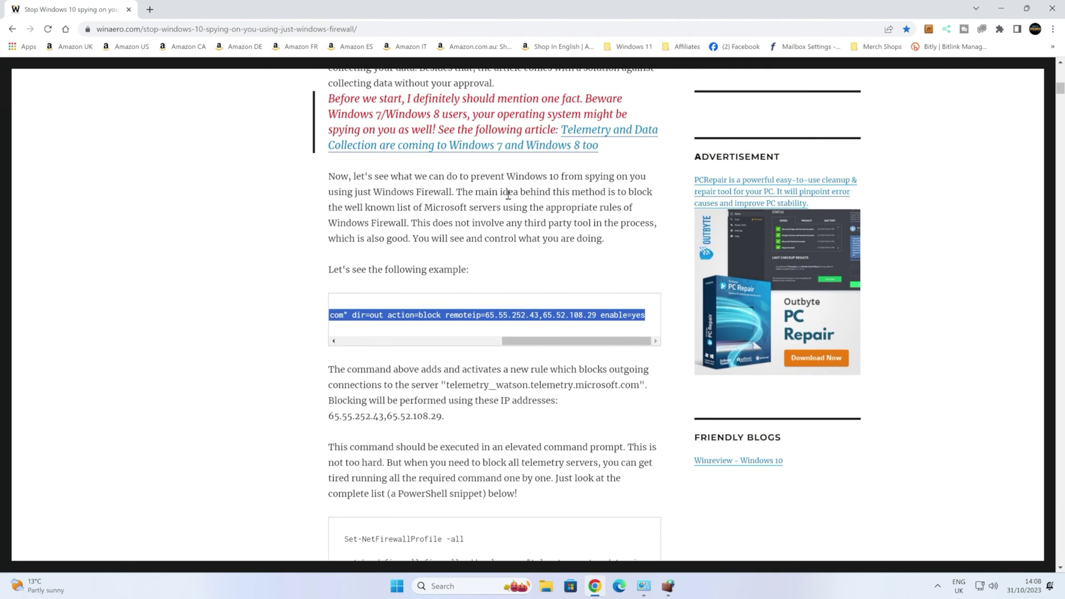
{"action": "scroll", "coordinate": [509, 194], "scroll_direction": "down", "scroll_amount": 5}
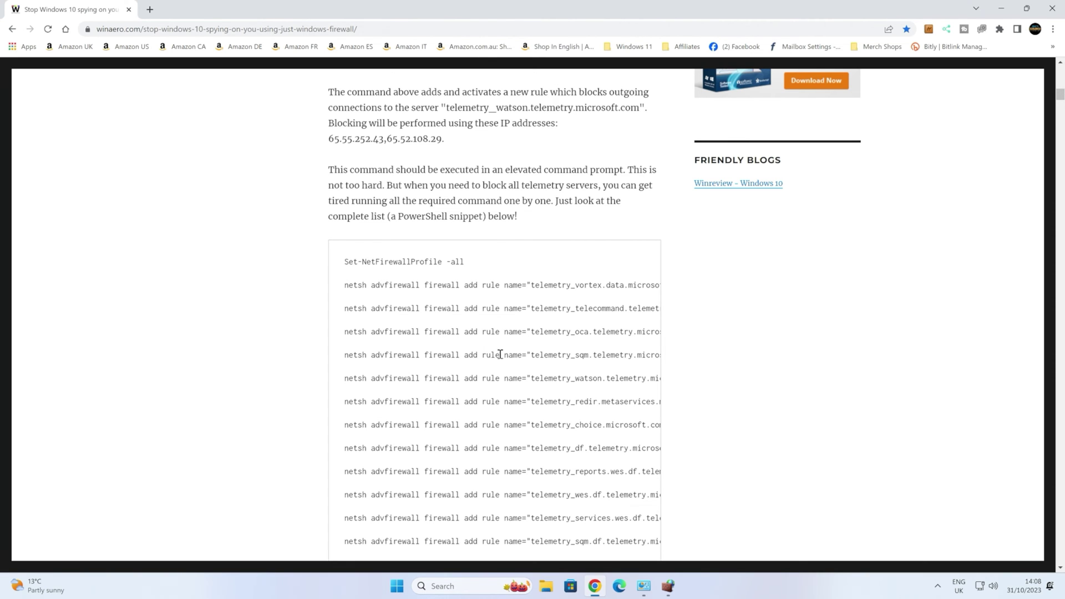
{"action": "scroll", "coordinate": [487, 327], "scroll_direction": "down", "scroll_amount": 10}
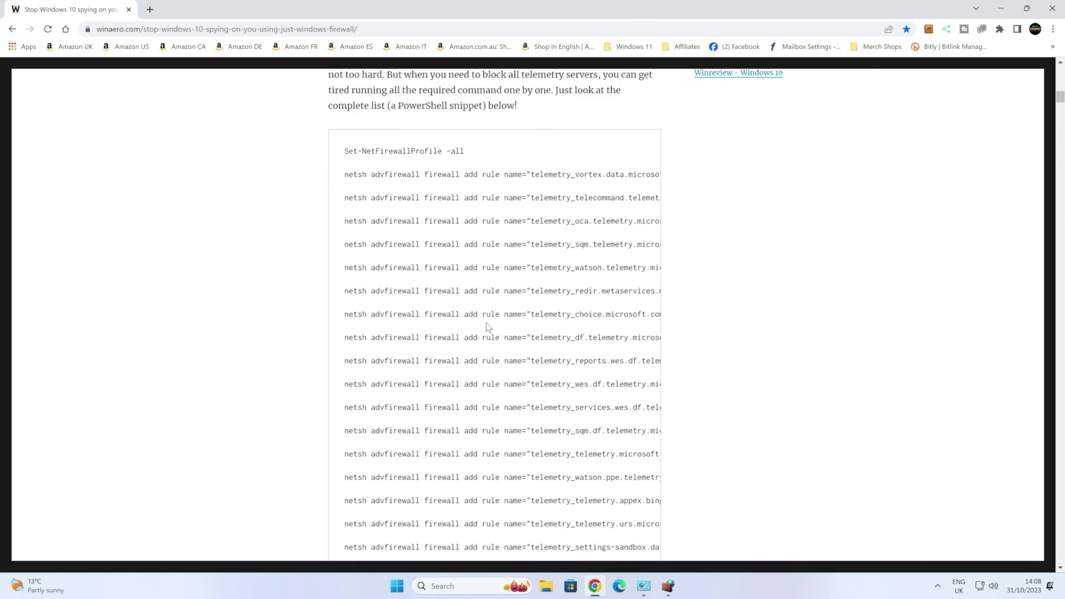
{"action": "scroll", "coordinate": [724, 349], "scroll_direction": "up", "scroll_amount": 15}
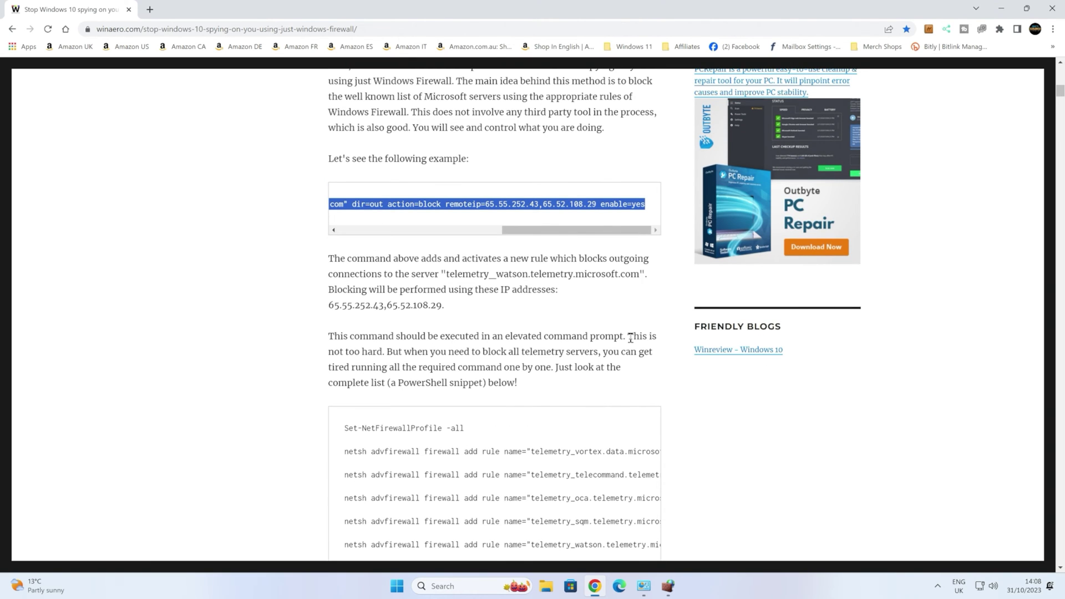
{"action": "scroll", "coordinate": [630, 339], "scroll_direction": "down", "scroll_amount": 20}
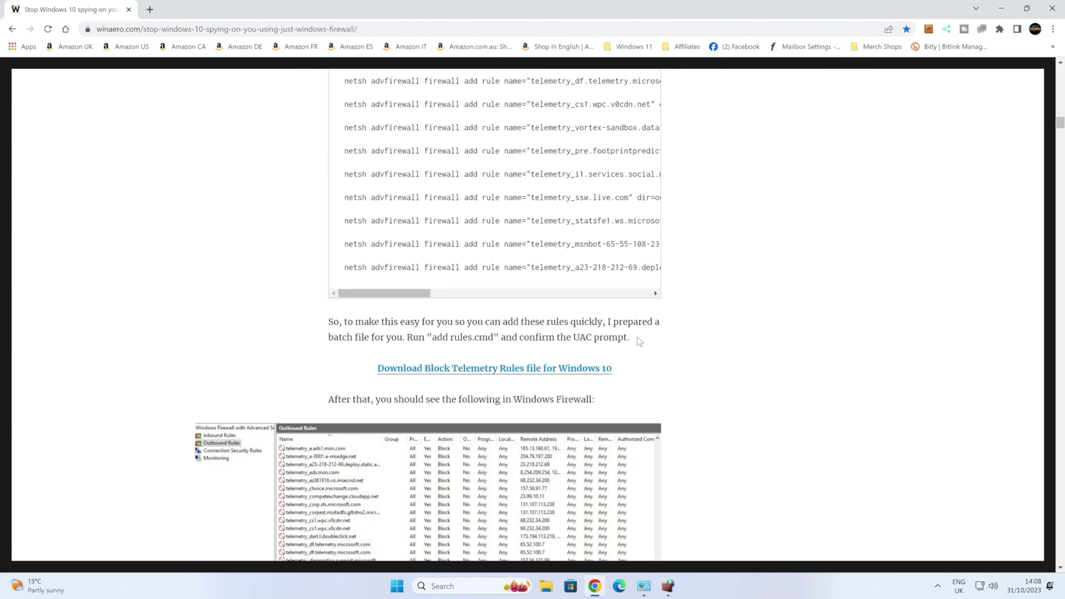
{"action": "scroll", "coordinate": [640, 340], "scroll_direction": "down", "scroll_amount": 3}
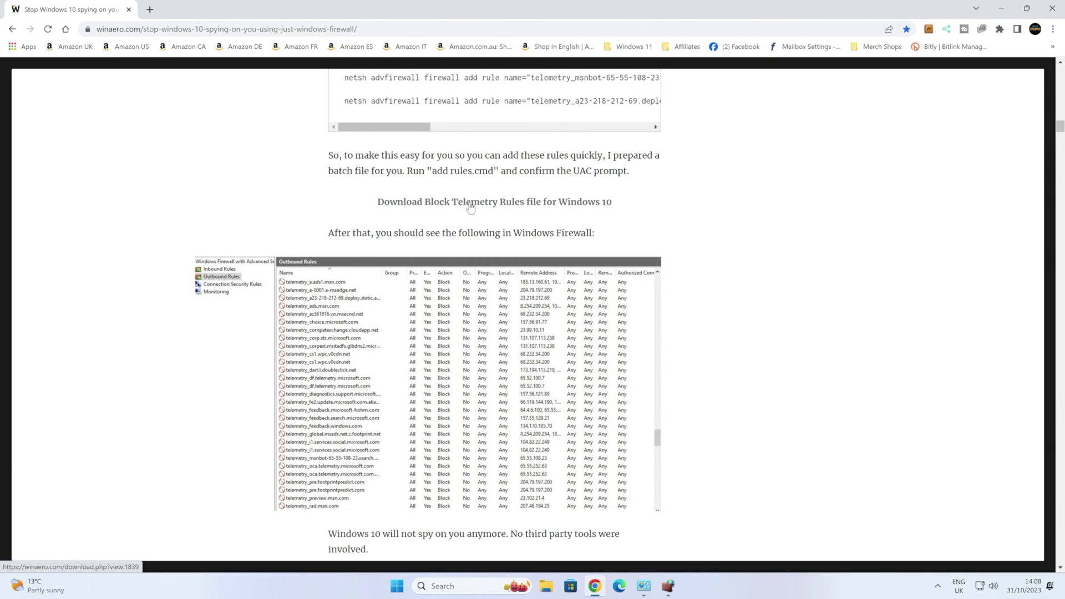
{"action": "left_click", "coordinate": [470, 206]}
- Save block_telemetry.zip to the Desktop and go back to the telemetry article
{"action": "scroll", "coordinate": [487, 254], "scroll_direction": "down", "scroll_amount": 4}
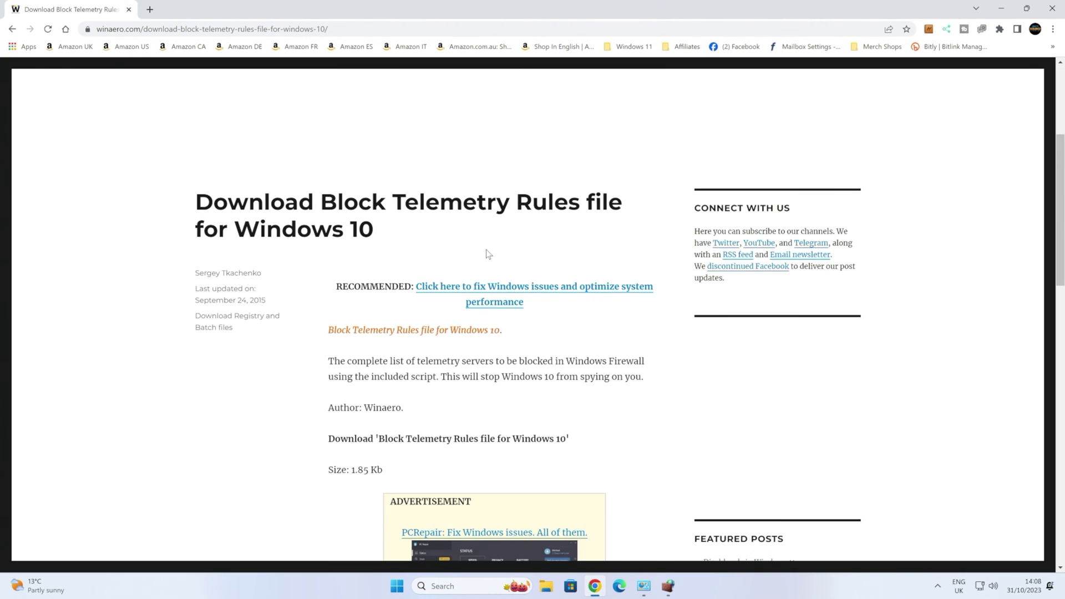
{"action": "scroll", "coordinate": [487, 254], "scroll_direction": "down", "scroll_amount": 3}
{"action": "scroll", "coordinate": [487, 250], "scroll_direction": "down", "scroll_amount": 4}
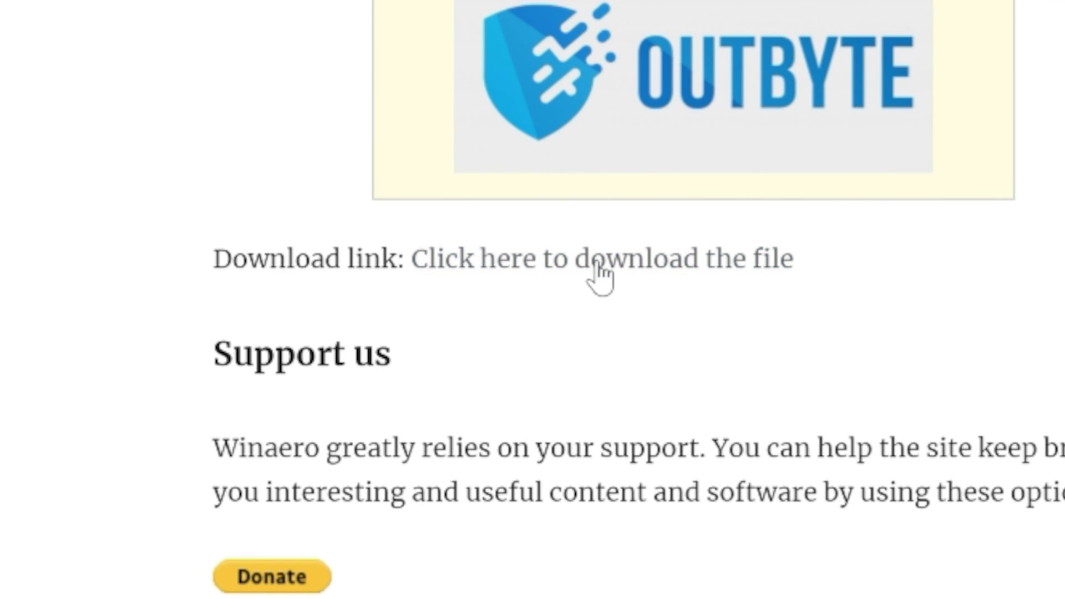
{"action": "left_click", "coordinate": [598, 264]}
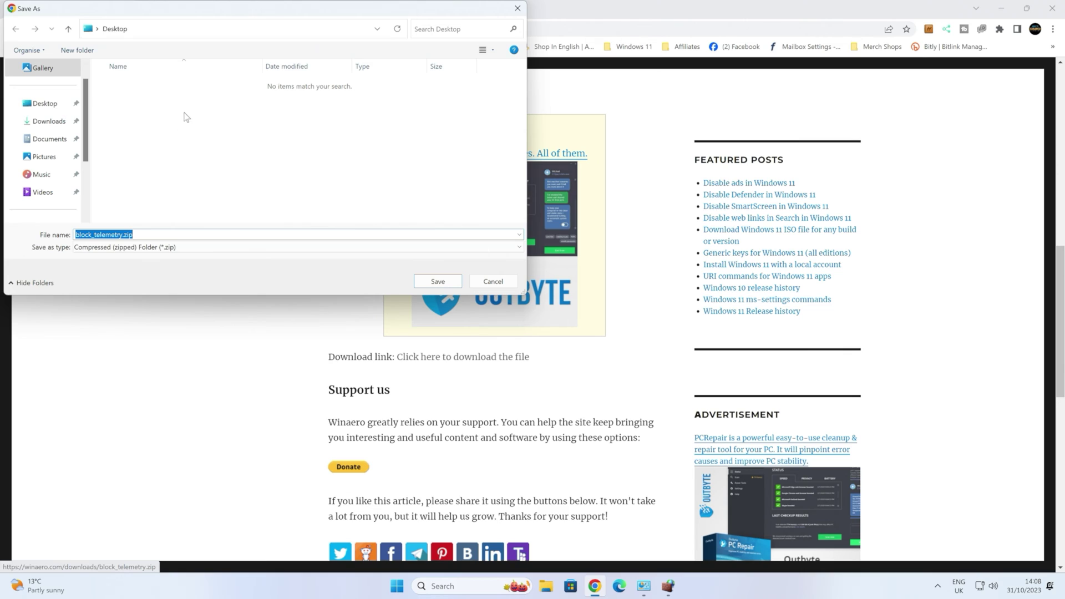
{"action": "left_click", "coordinate": [45, 103]}
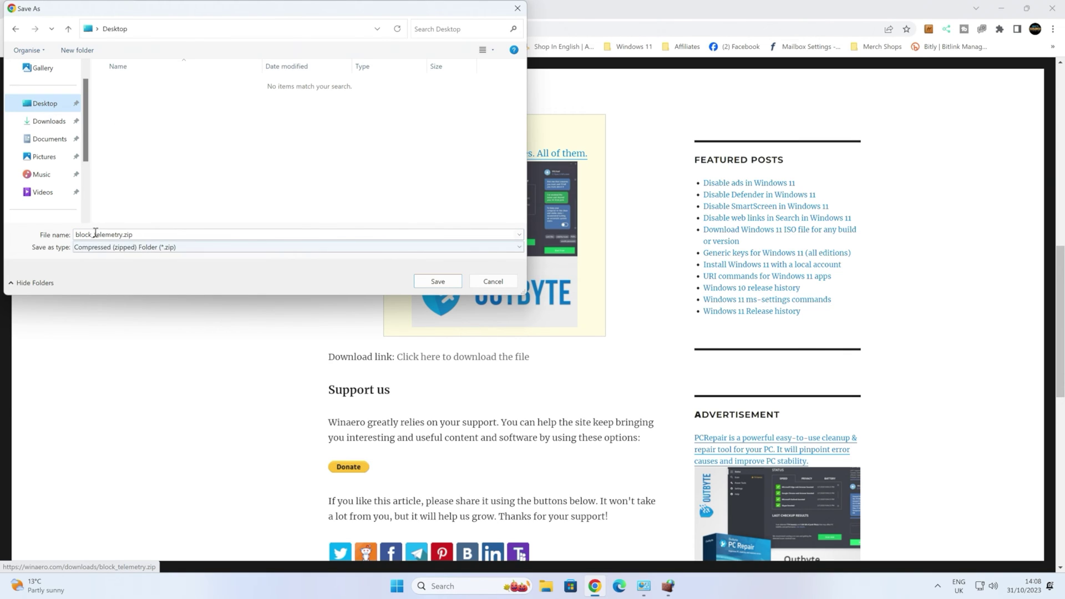
{"action": "left_click", "coordinate": [438, 282]}
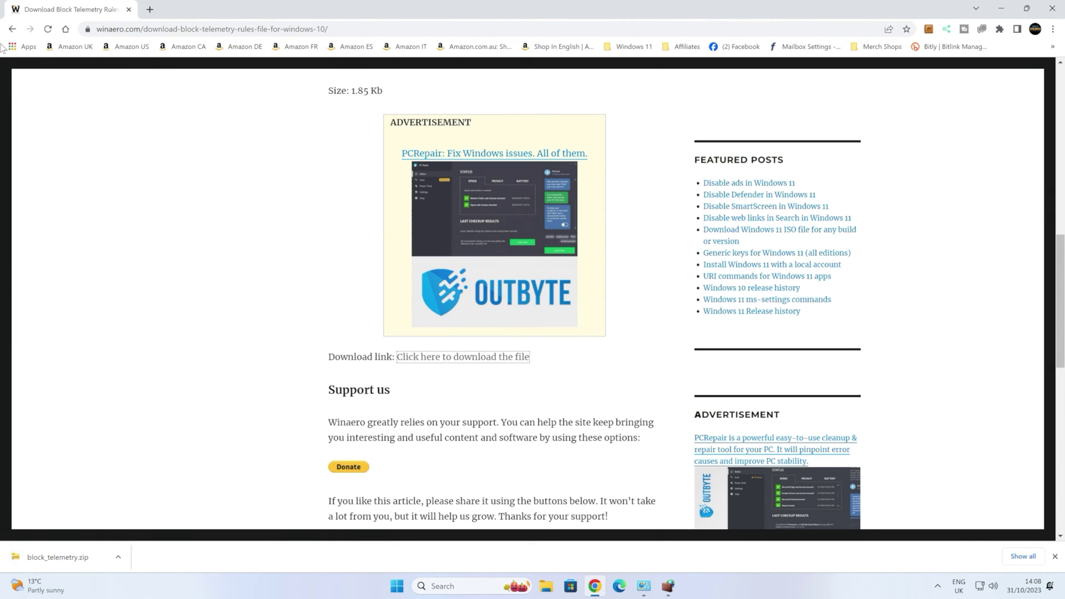
{"action": "left_click", "coordinate": [12, 28]}
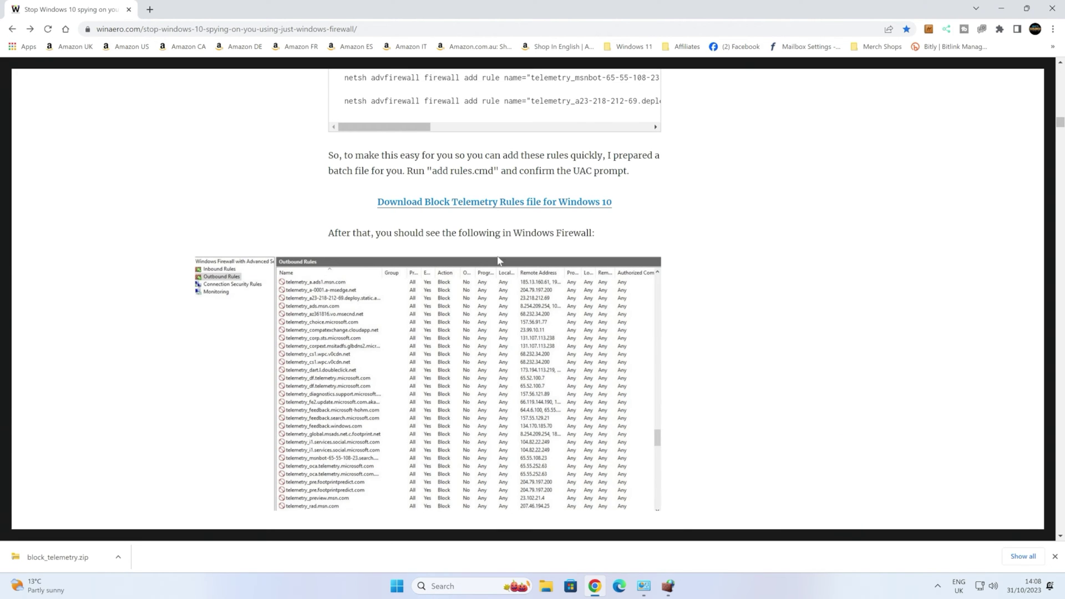
- Minimize Chrome and extract block_telemetry.zip into a Desktop block_telemetry folder
{"action": "left_click", "coordinate": [999, 10]}
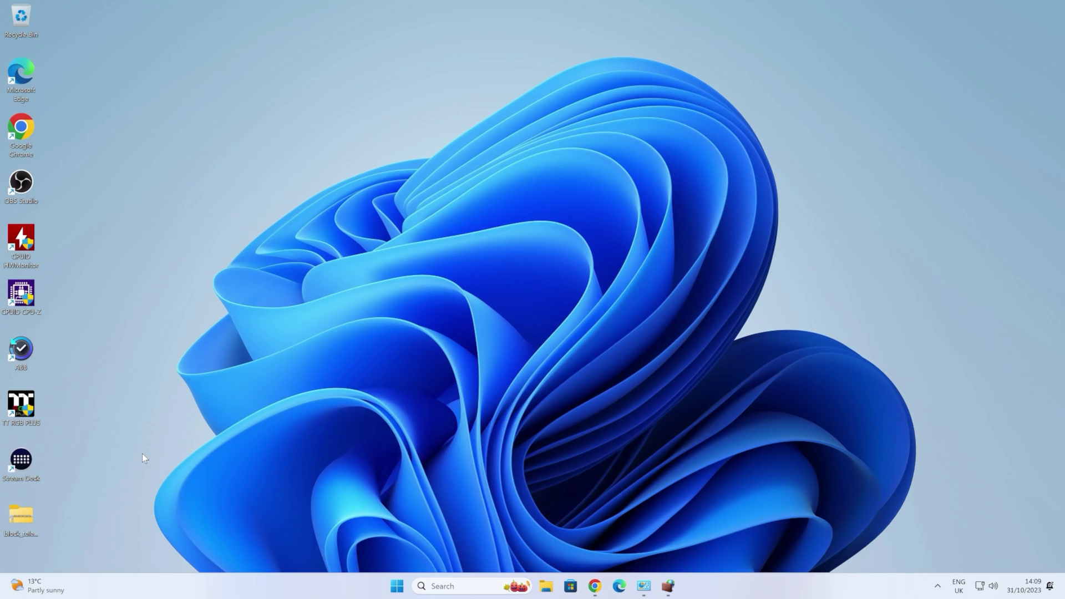
{"action": "right_click", "coordinate": [21, 519]}
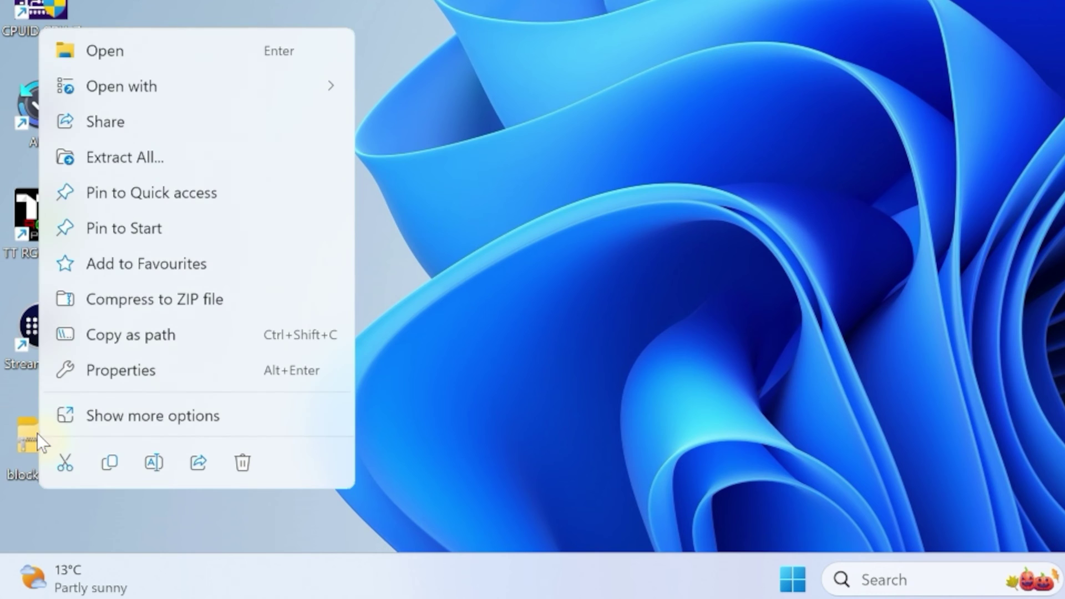
{"action": "left_click", "coordinate": [131, 158]}
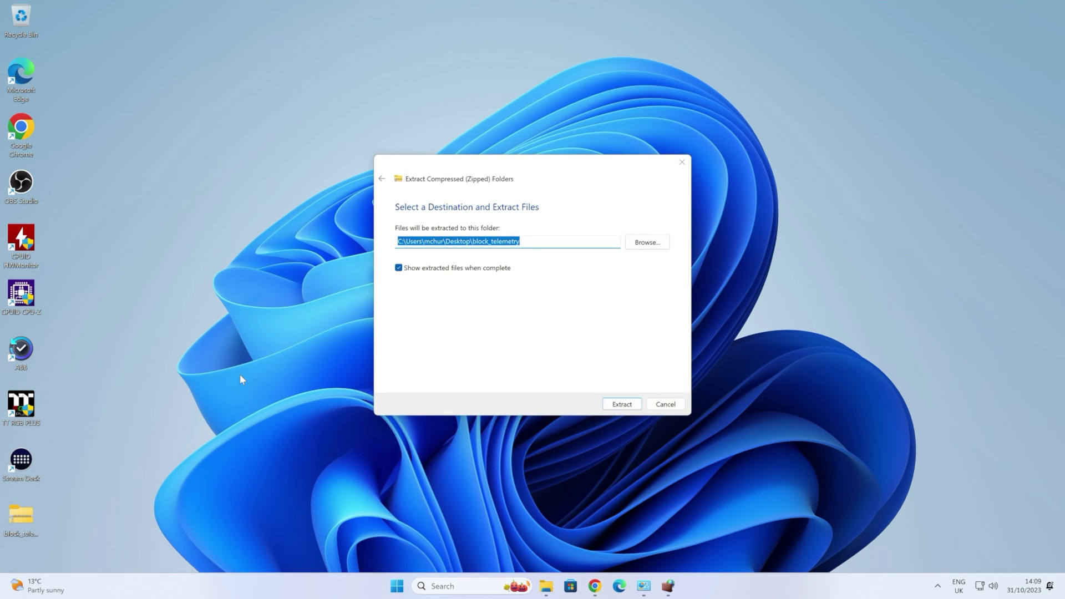
{"action": "left_click", "coordinate": [620, 407]}
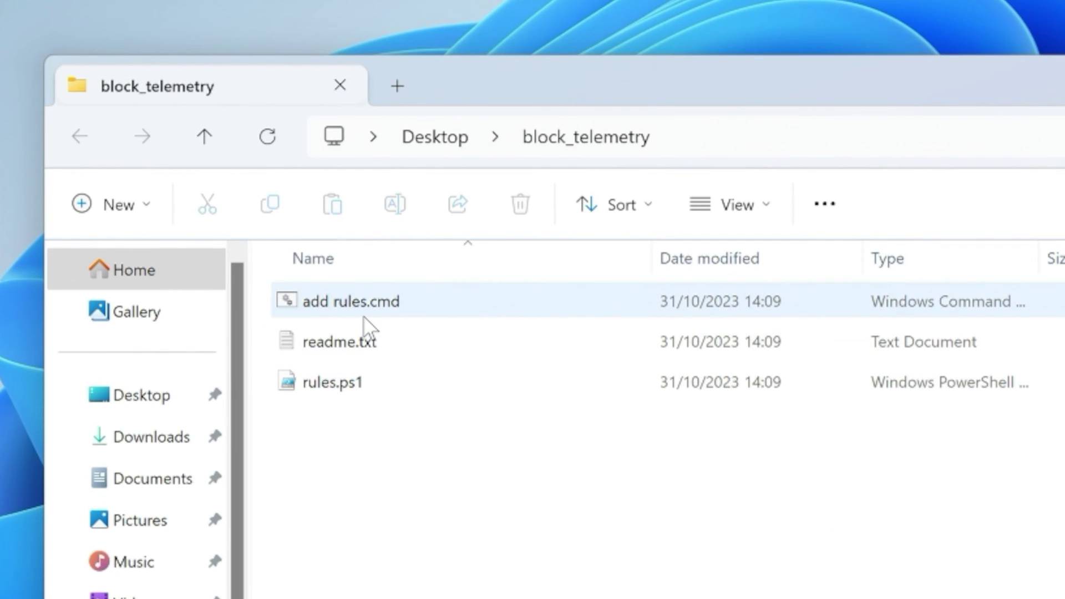
{"action": "double_click", "coordinate": [327, 393]}
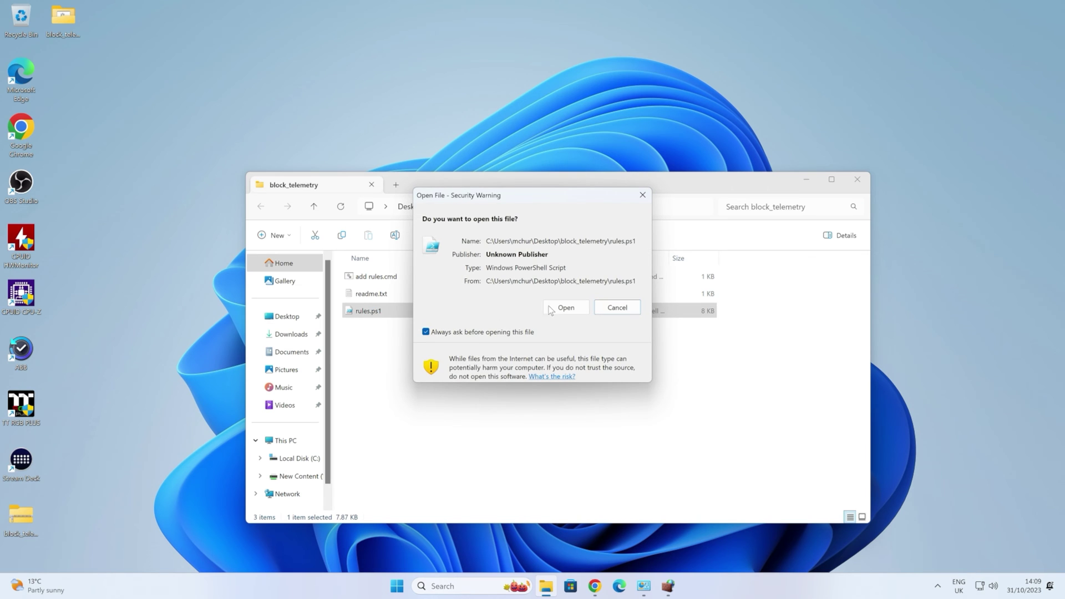
{"action": "left_click", "coordinate": [555, 306]}
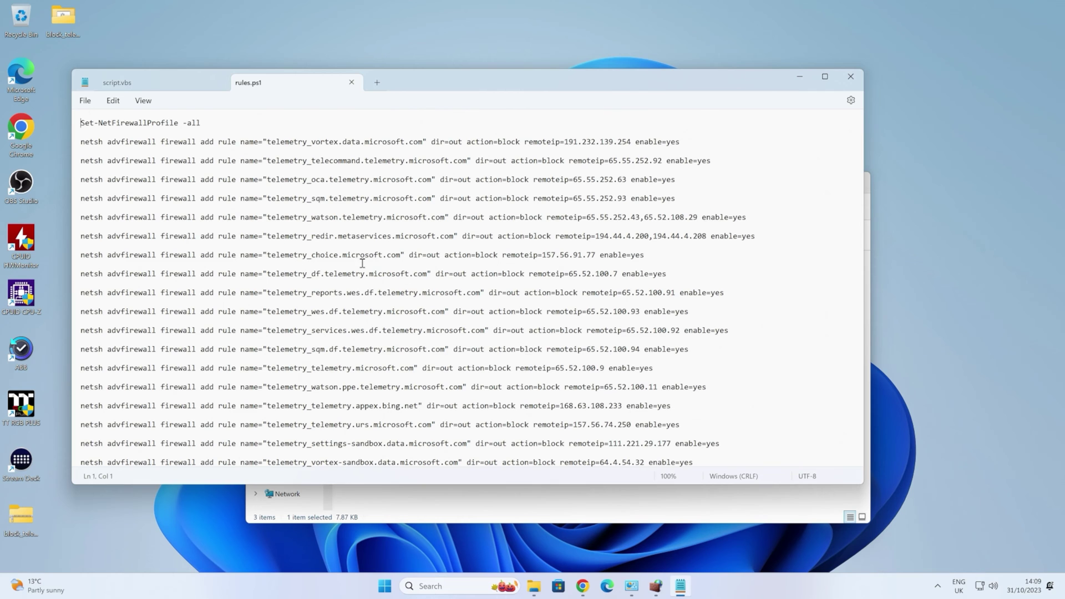
{"action": "scroll", "coordinate": [362, 263], "scroll_direction": "down", "scroll_amount": 1}
{"action": "scroll", "coordinate": [269, 273], "scroll_direction": "down", "scroll_amount": 1}
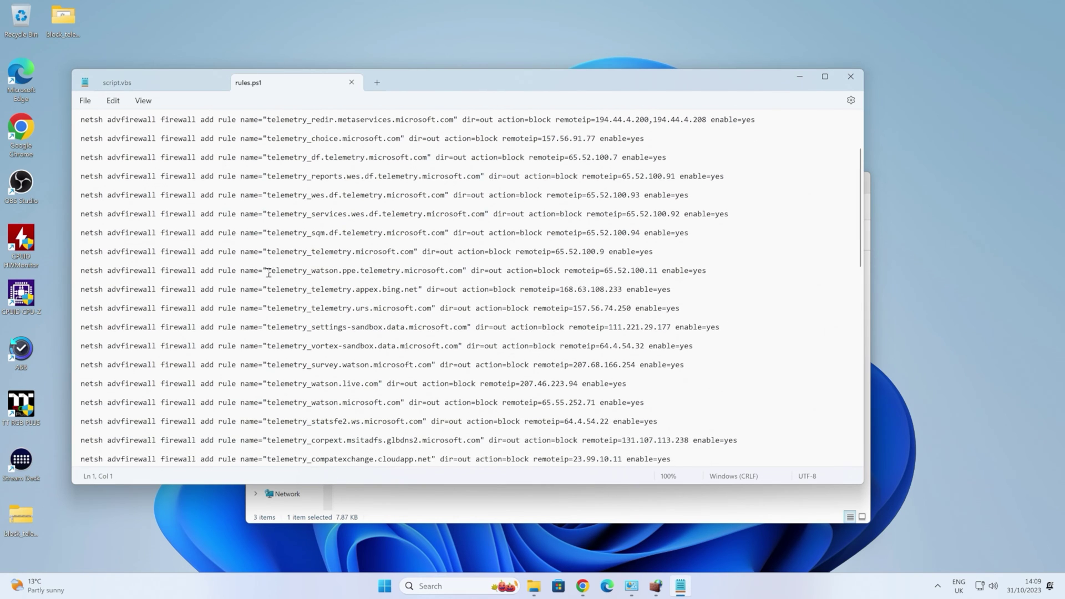
{"action": "scroll", "coordinate": [210, 291], "scroll_direction": "down", "scroll_amount": 4}
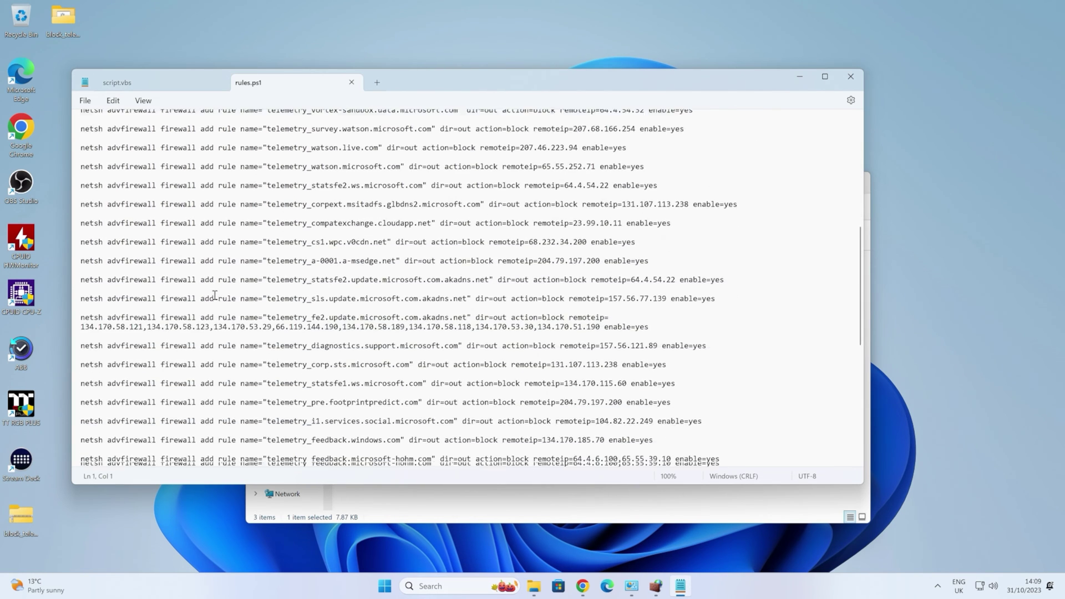
{"action": "scroll", "coordinate": [215, 295], "scroll_direction": "down", "scroll_amount": 4}
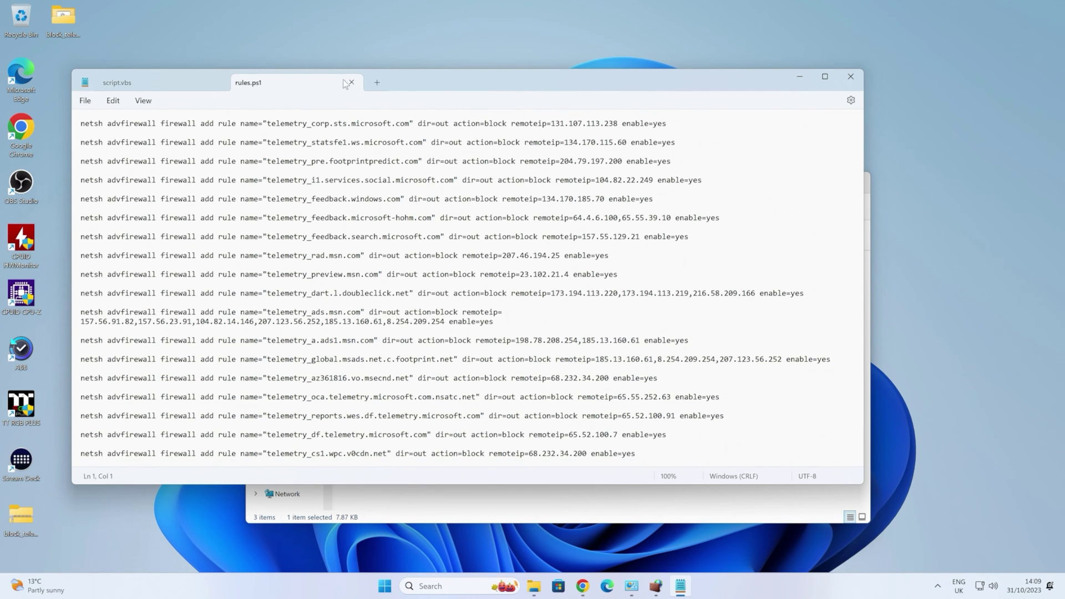
{"action": "left_click", "coordinate": [851, 76]}
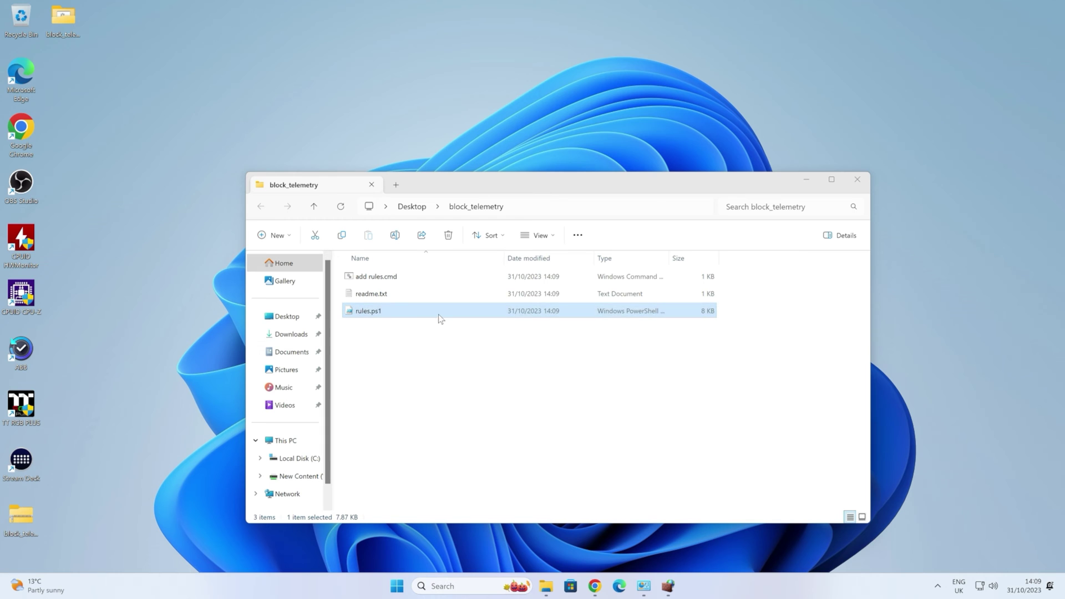
{"action": "double_click", "coordinate": [391, 298]}
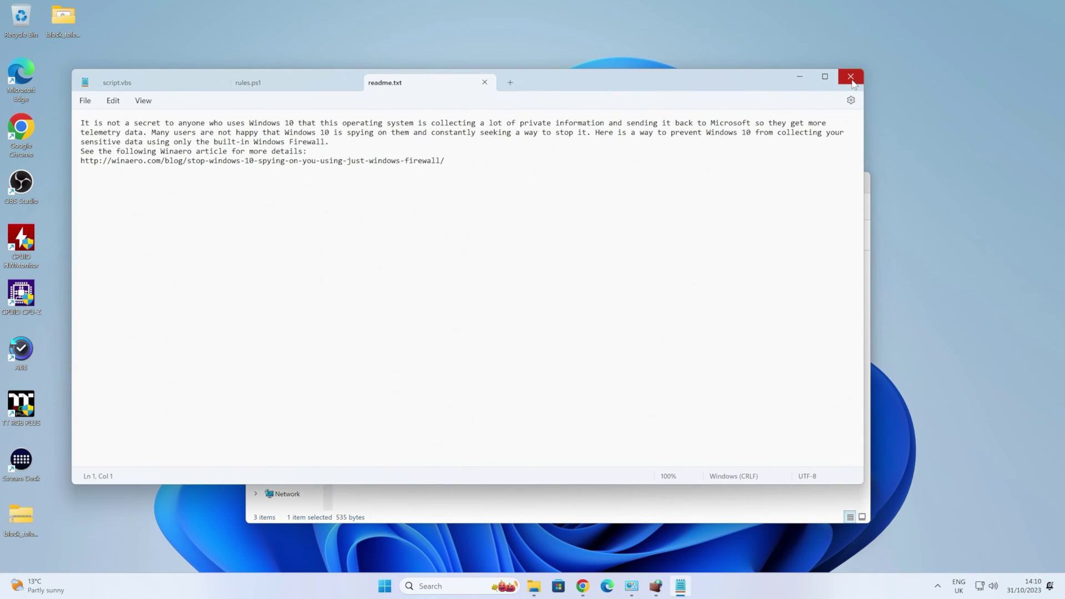
{"action": "left_click", "coordinate": [851, 76]}
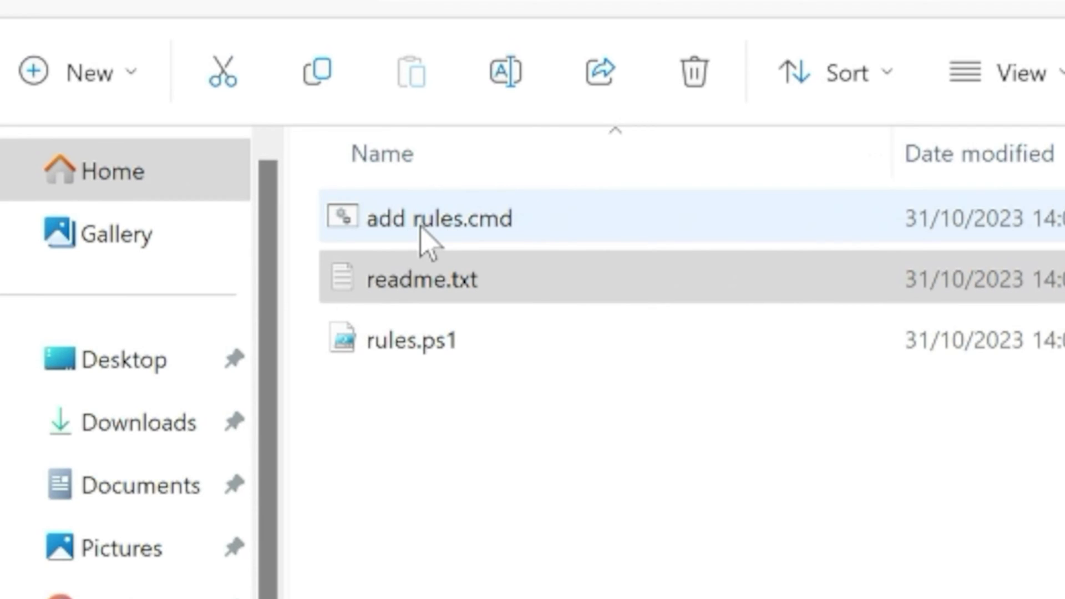
- Run add rules.cmd elevated until it reports 'Rules should be included in Firewall.', then close it
{"action": "double_click", "coordinate": [421, 229]}
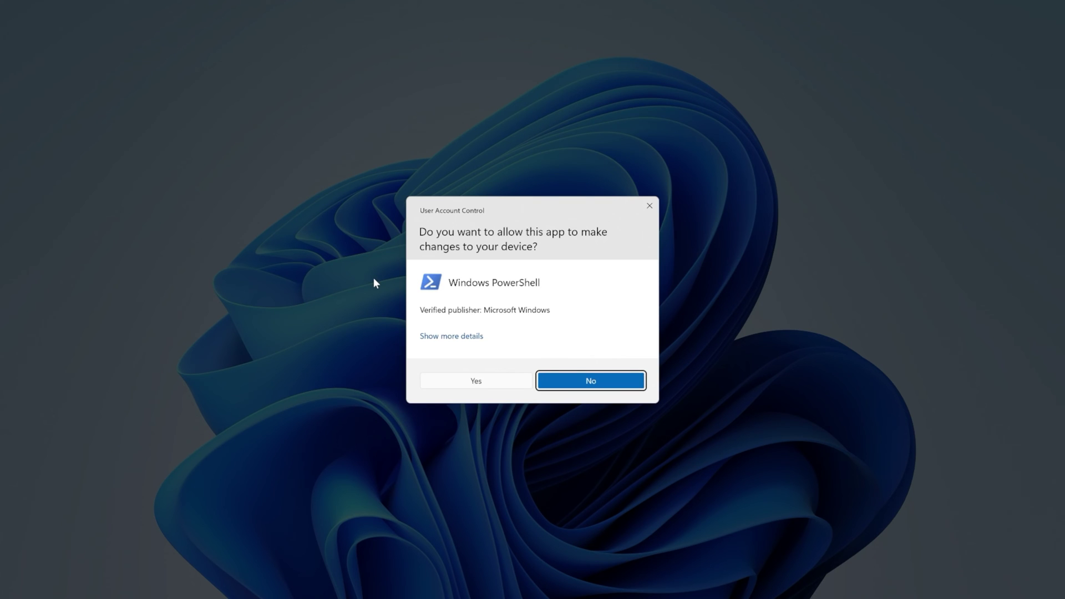
{"action": "left_click", "coordinate": [478, 381]}
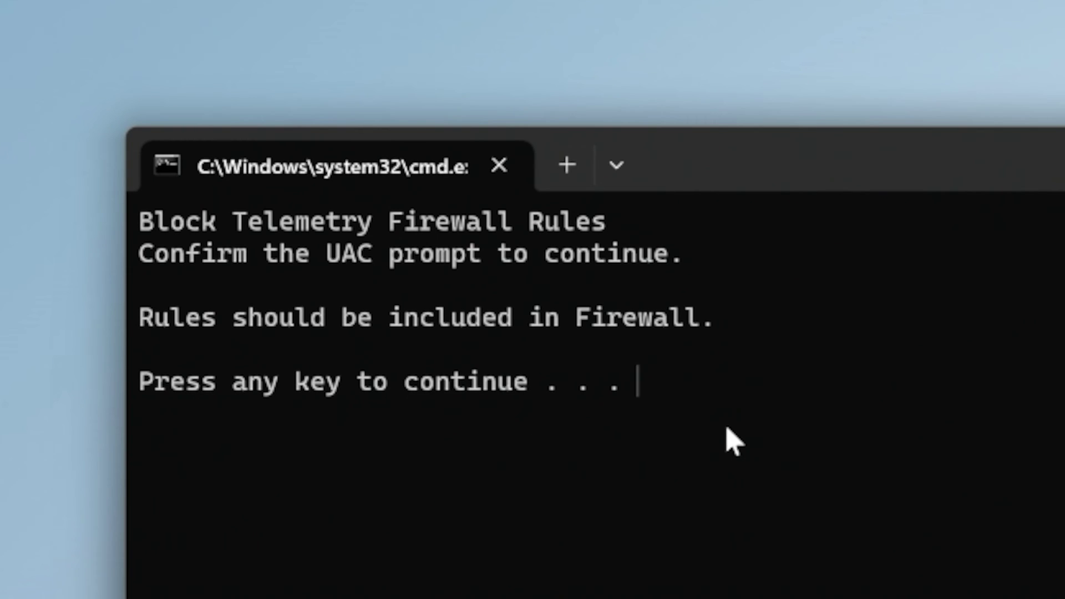
{"action": "key", "text": "Return"}
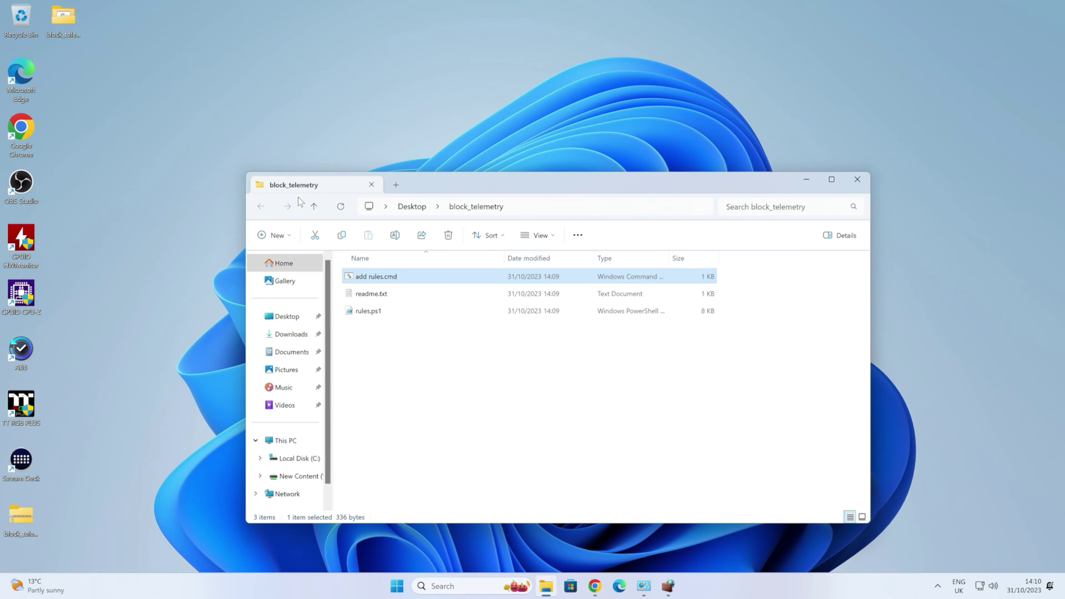
{"action": "left_click", "coordinate": [667, 589]}
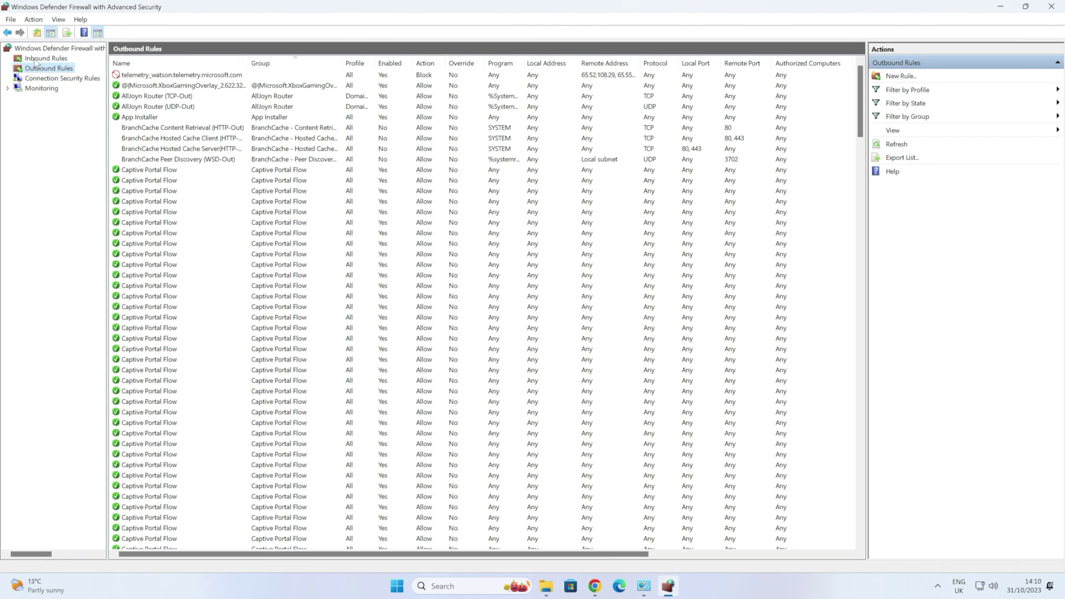
- Show Outbound Rules and check the enabled telemetry_ Block rules through telemetry_wes.df.telemetry.microsoft.com
{"action": "left_click", "coordinate": [34, 58]}
{"action": "left_click", "coordinate": [49, 67]}
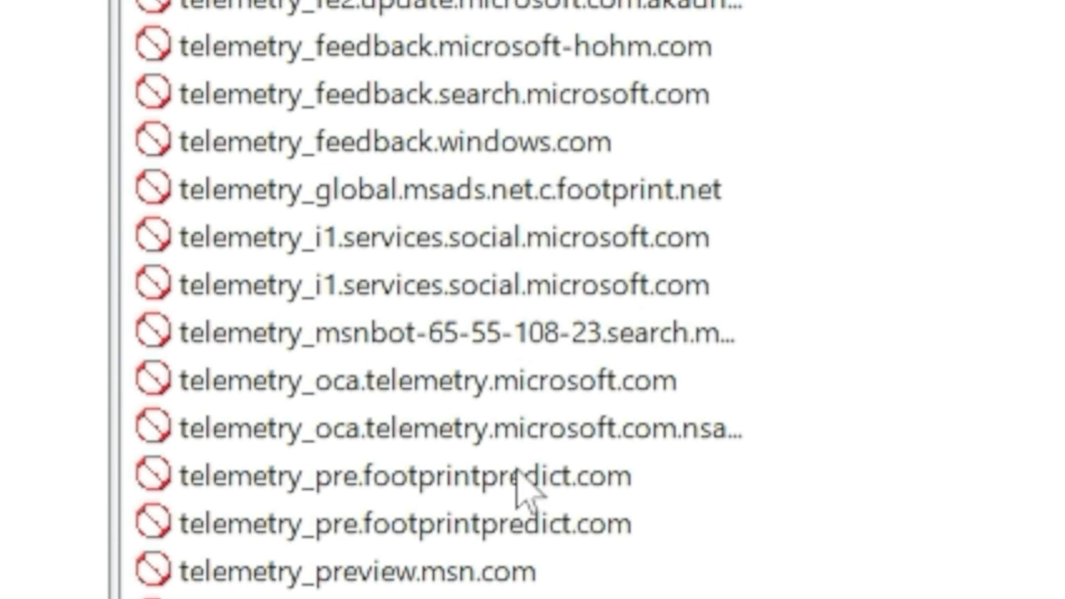
{"action": "scroll", "coordinate": [517, 485], "scroll_direction": "down", "scroll_amount": 8}
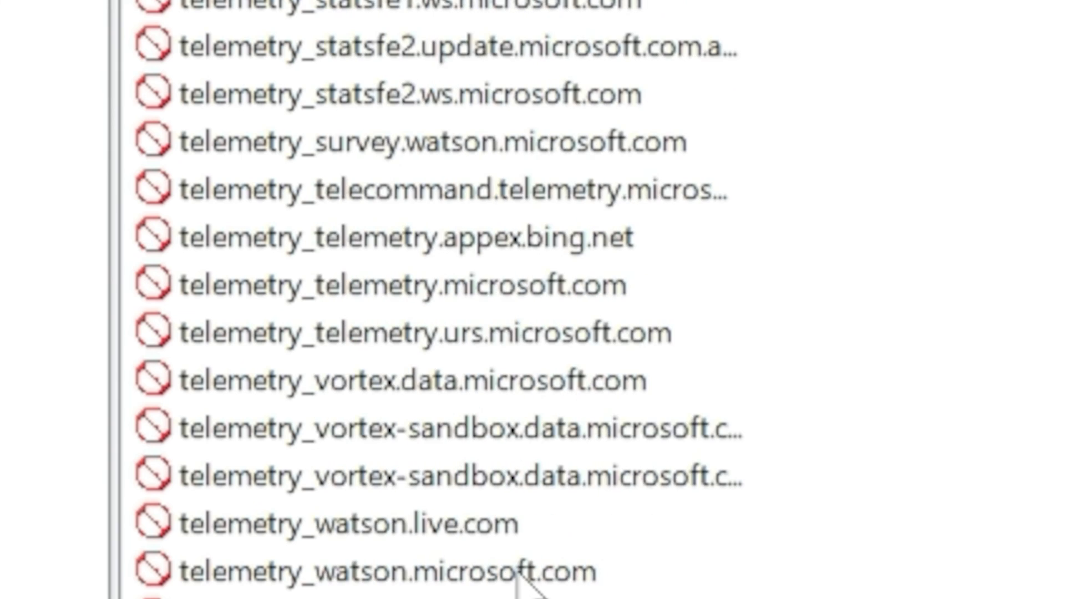
{"action": "scroll", "coordinate": [517, 574], "scroll_direction": "up", "scroll_amount": 8}
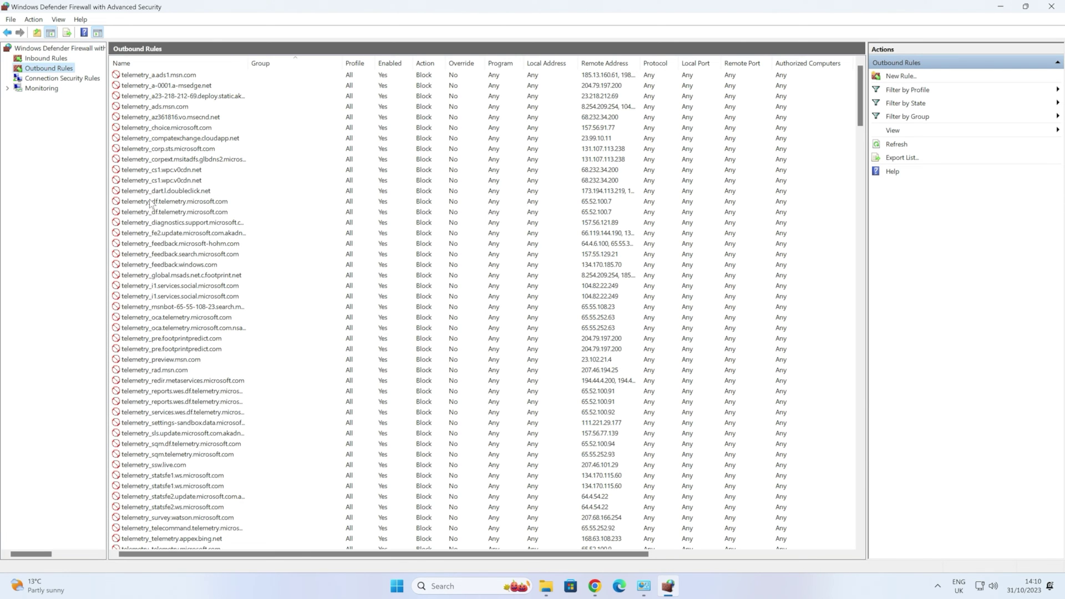
{"action": "scroll", "coordinate": [166, 253], "scroll_direction": "down", "scroll_amount": 4}
{"action": "scroll", "coordinate": [167, 252], "scroll_direction": "down", "scroll_amount": 5}
{"action": "scroll", "coordinate": [166, 253], "scroll_direction": "up", "scroll_amount": 5}
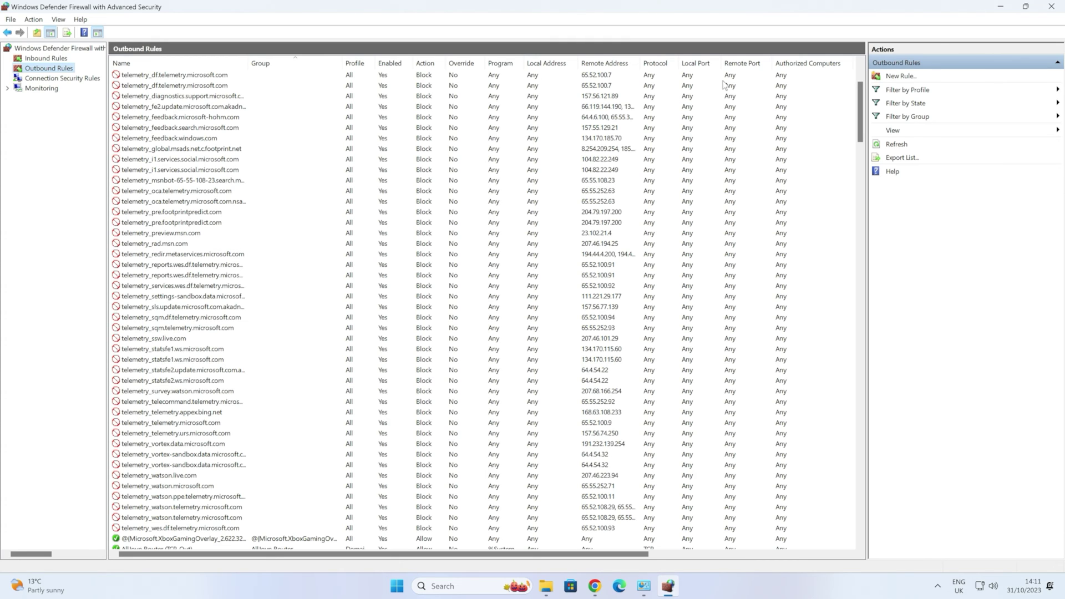
- Close the firewall console and block_telemetry folder, then search 'servie' and launch Services
{"action": "left_click", "coordinate": [1052, 7]}
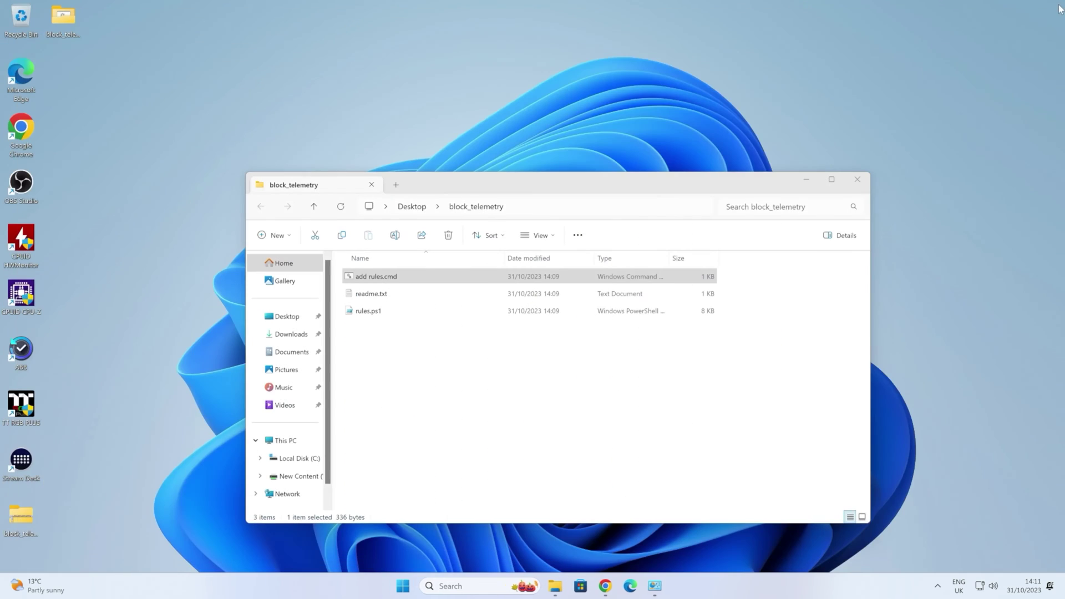
{"action": "left_click", "coordinate": [864, 176]}
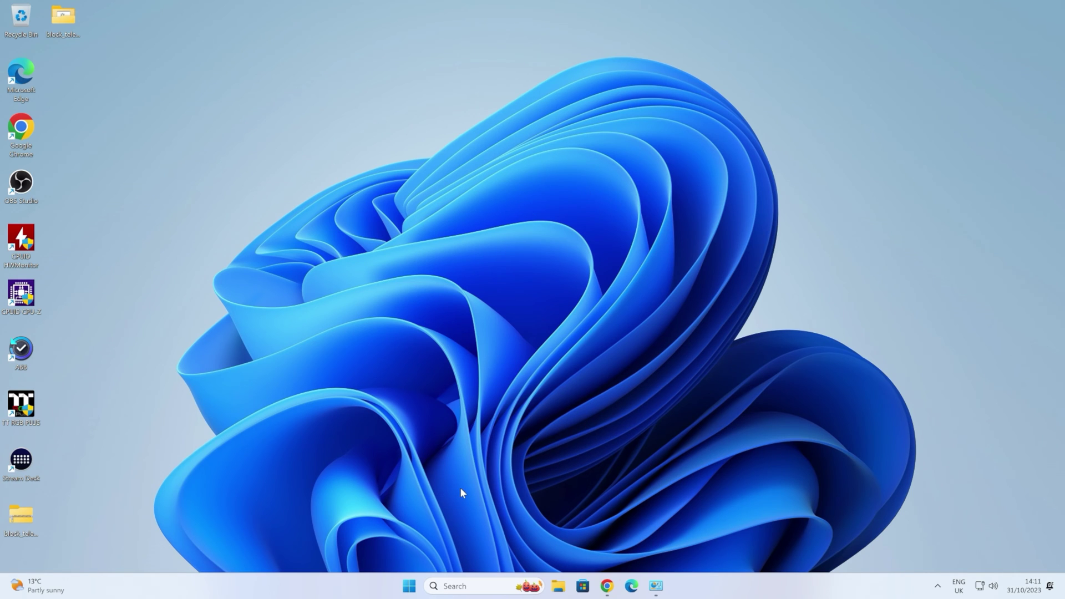
{"action": "left_click", "coordinate": [458, 586]}
{"action": "type", "text": "servie"}
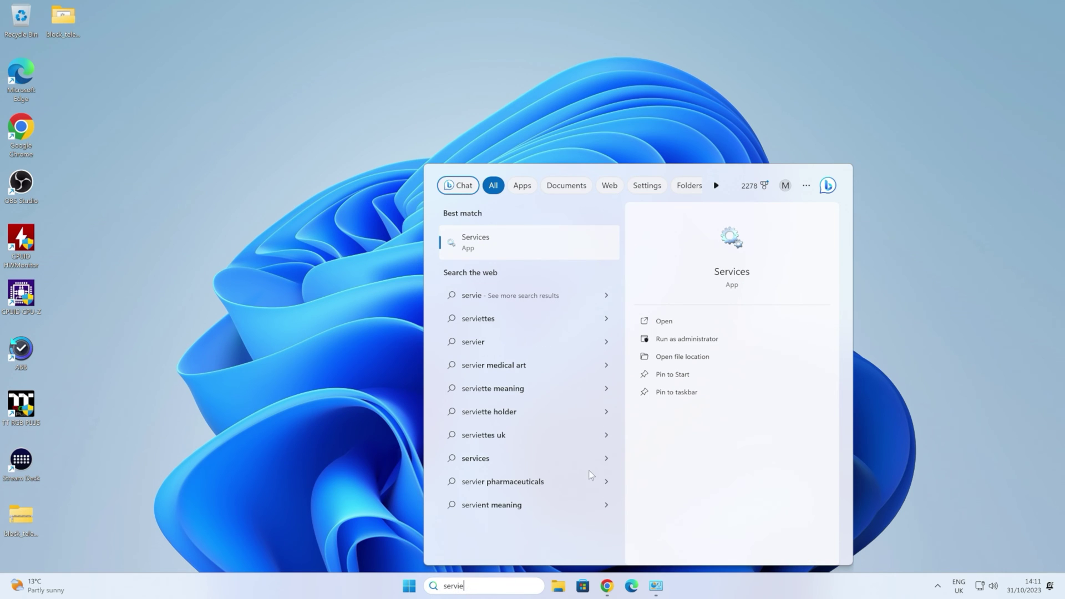
{"action": "left_click", "coordinate": [733, 274]}
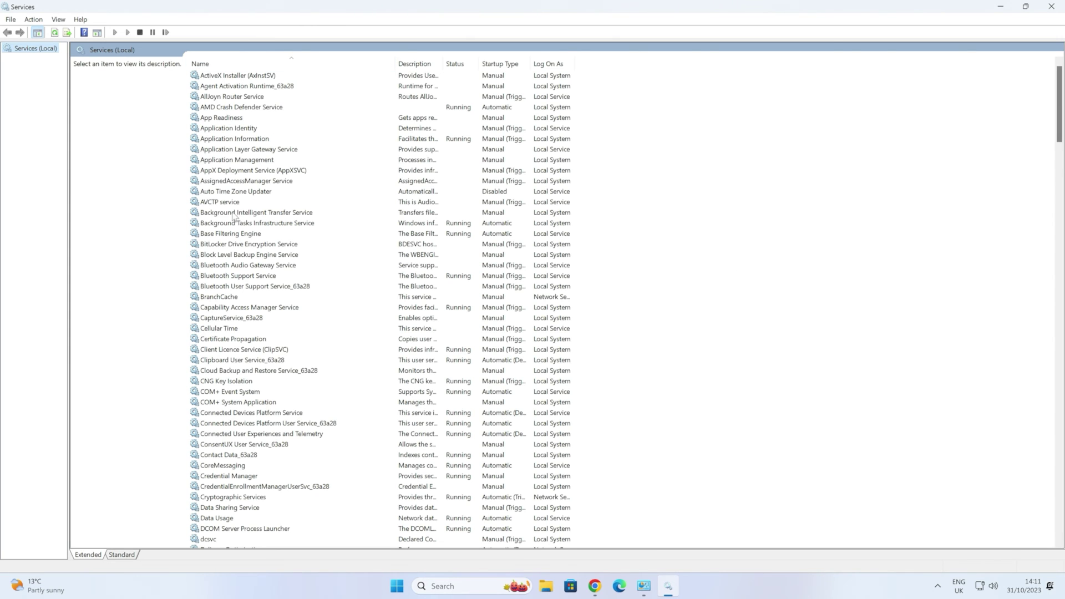
- Check the winaero article in Chrome, then select Connected User Experiences and Telemetry in Services
{"action": "scroll", "coordinate": [231, 266], "scroll_direction": "down", "scroll_amount": 4}
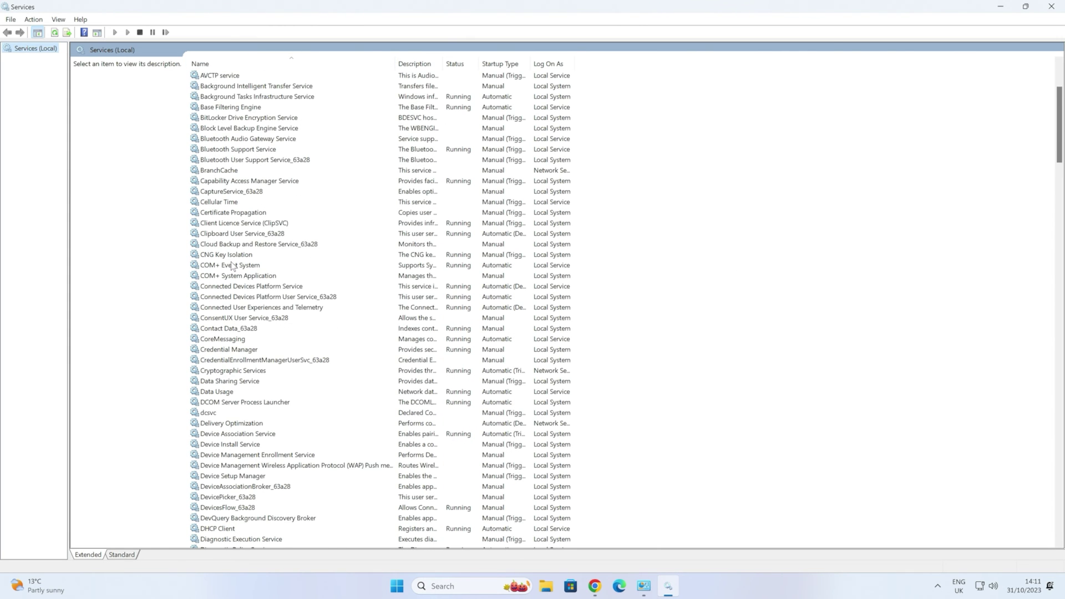
{"action": "scroll", "coordinate": [232, 267], "scroll_direction": "down", "scroll_amount": 1}
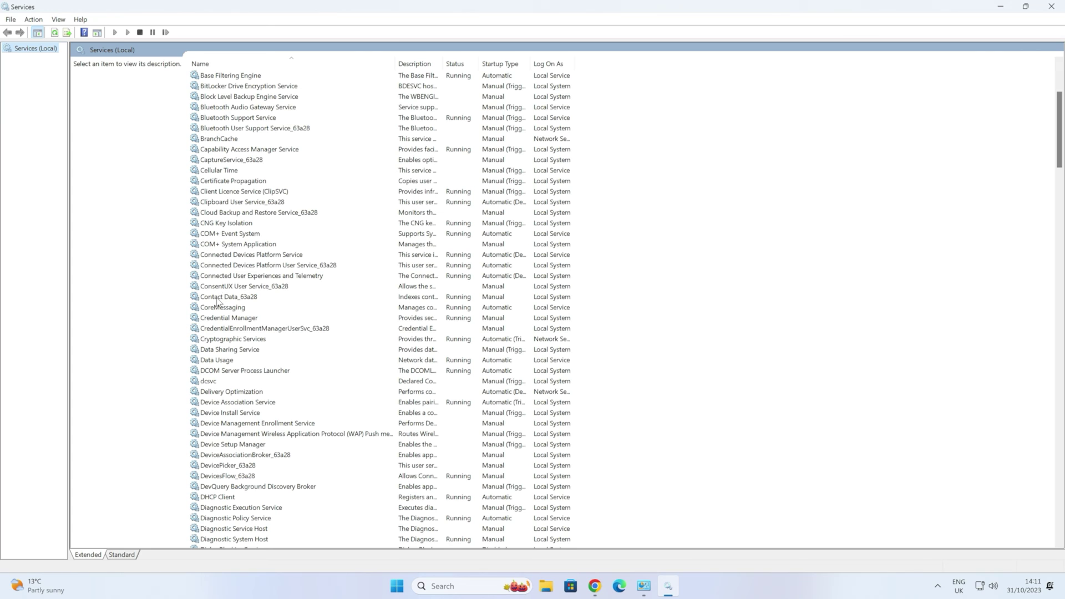
{"action": "mouse_move", "coordinate": [596, 592]}
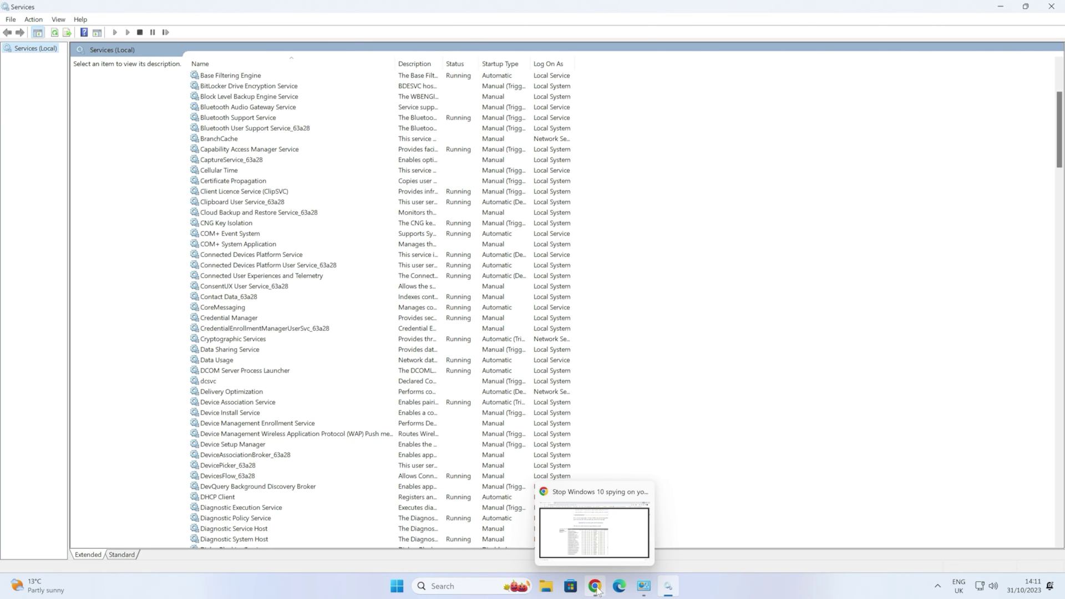
{"action": "left_click", "coordinate": [597, 588]}
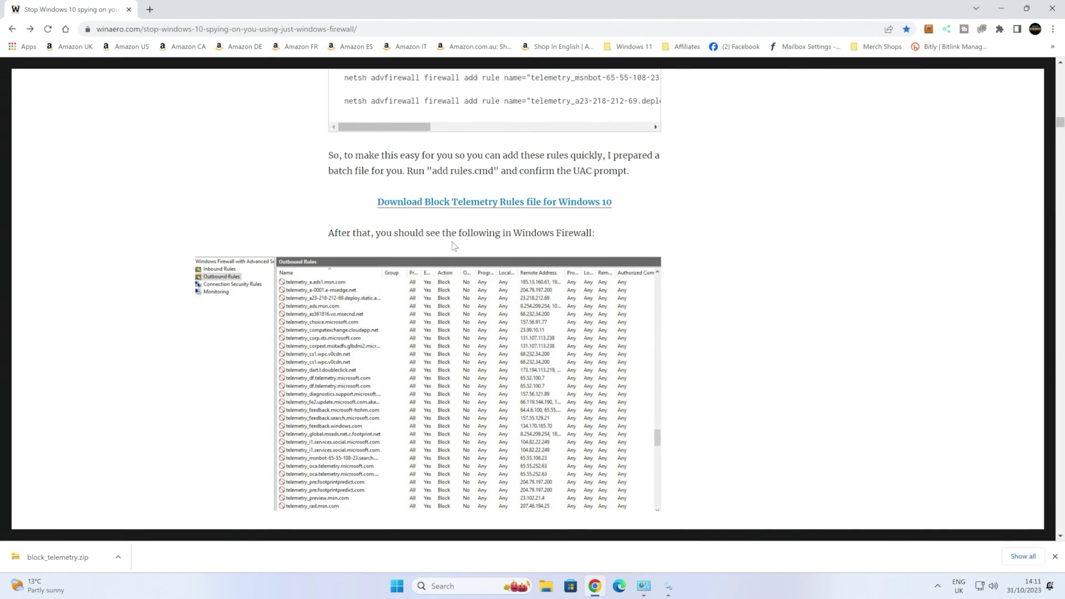
{"action": "scroll", "coordinate": [423, 234], "scroll_direction": "down", "scroll_amount": 8}
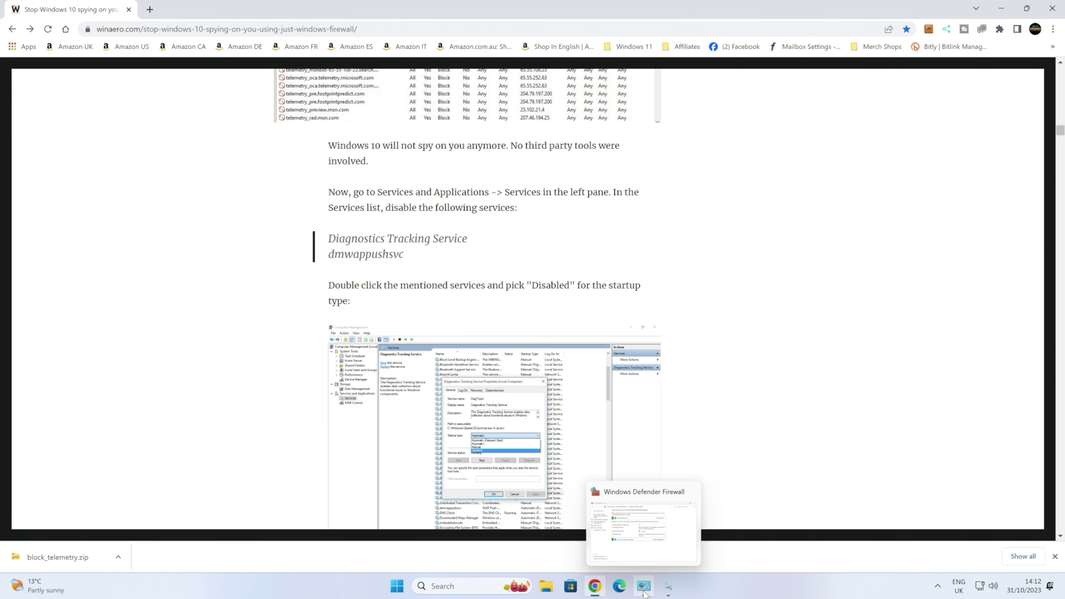
{"action": "left_click", "coordinate": [669, 587]}
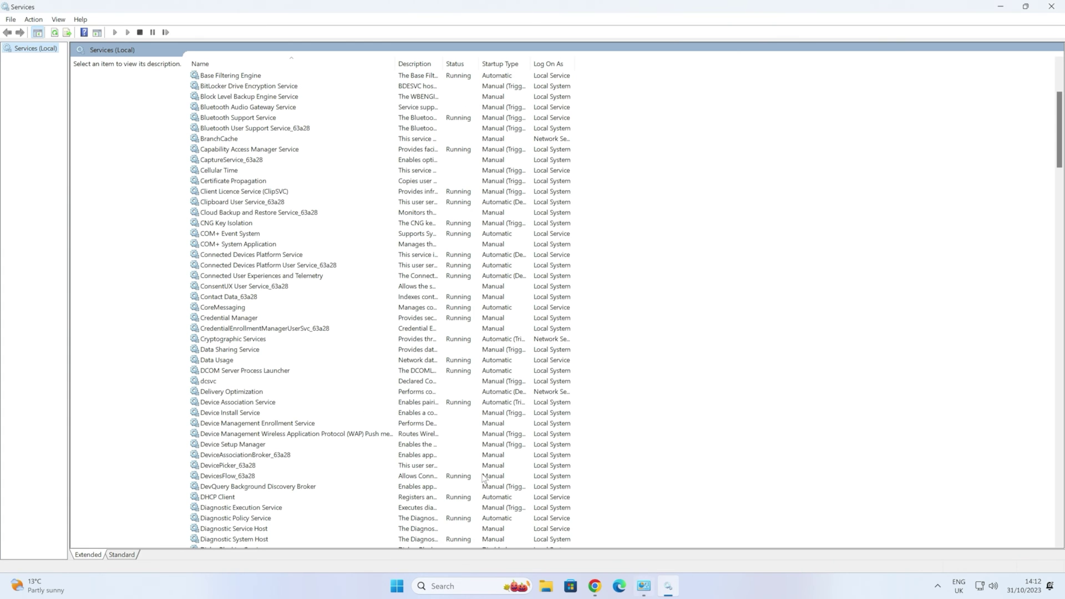
{"action": "scroll", "coordinate": [210, 283], "scroll_direction": "down", "scroll_amount": 4}
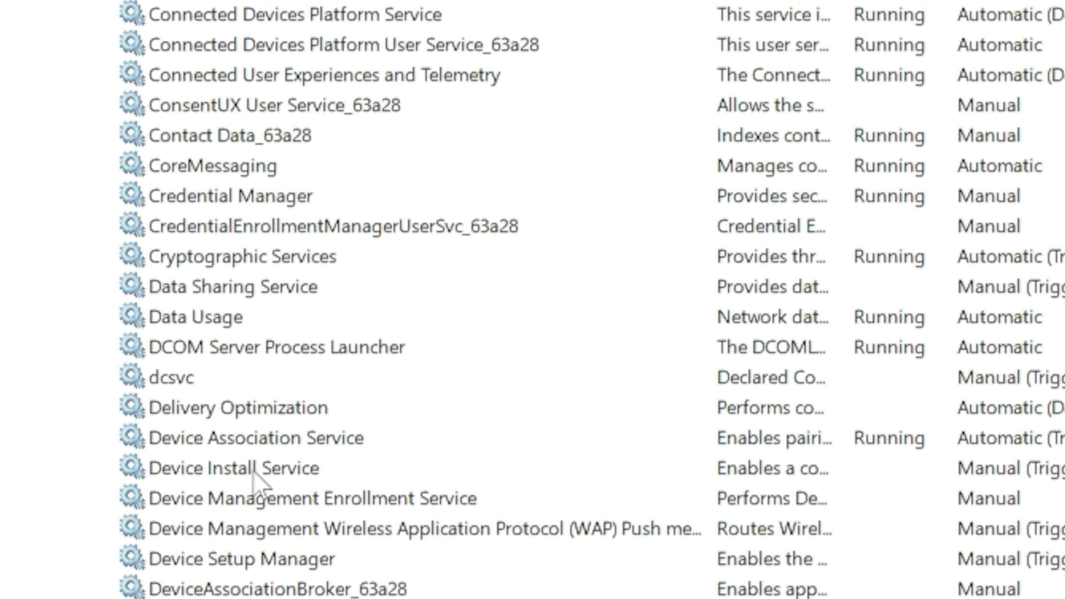
{"action": "scroll", "coordinate": [268, 475], "scroll_direction": "up", "scroll_amount": 2}
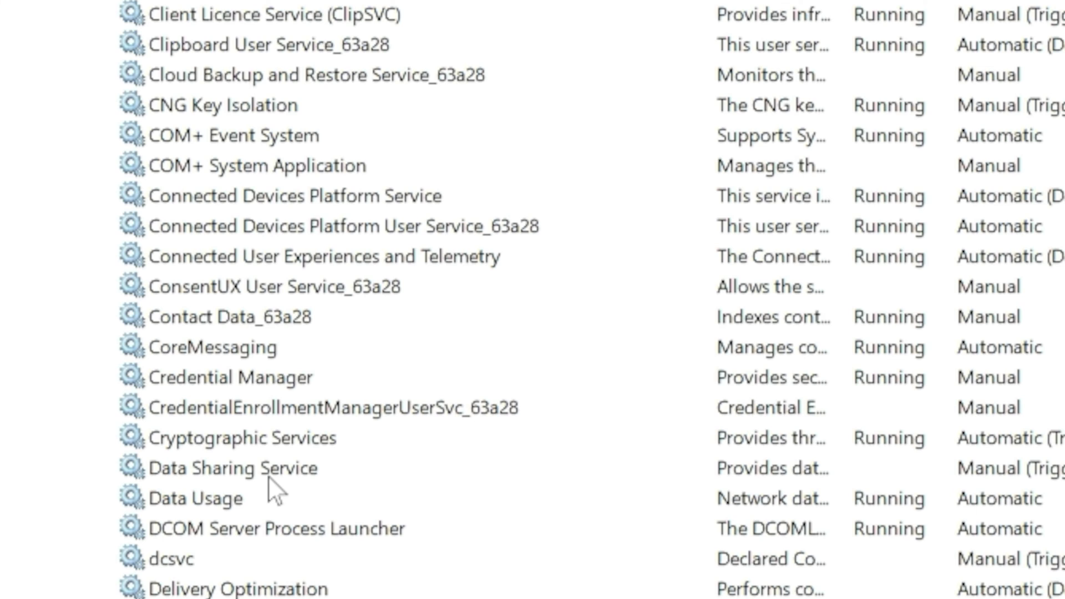
{"action": "left_click", "coordinate": [161, 258]}
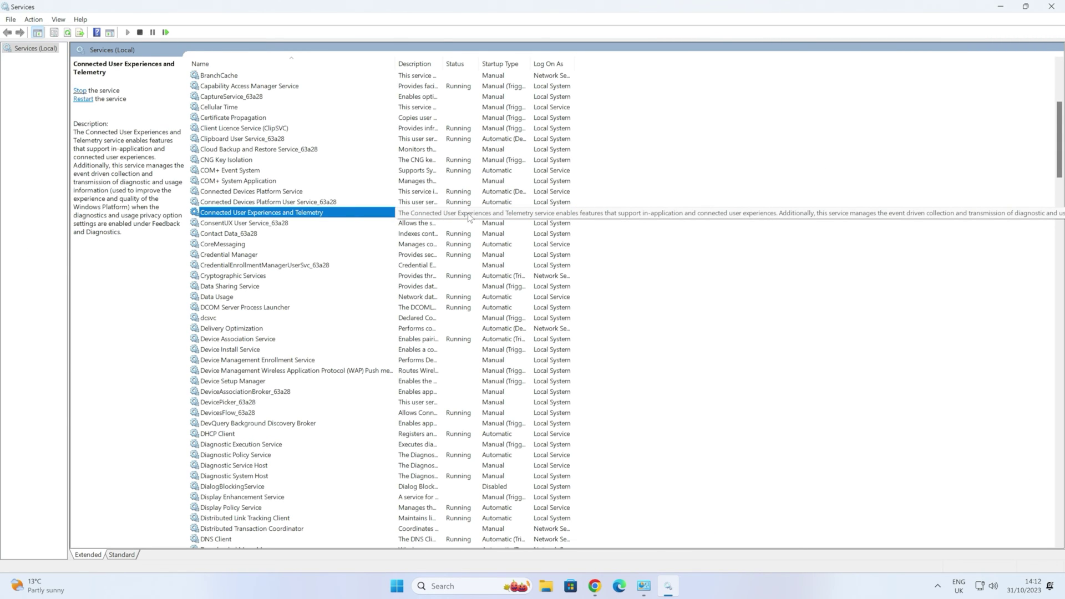
- In the telemetry service's properties, stop it, choose Disabled startup type, then Apply and OK
{"action": "double_click", "coordinate": [281, 216]}
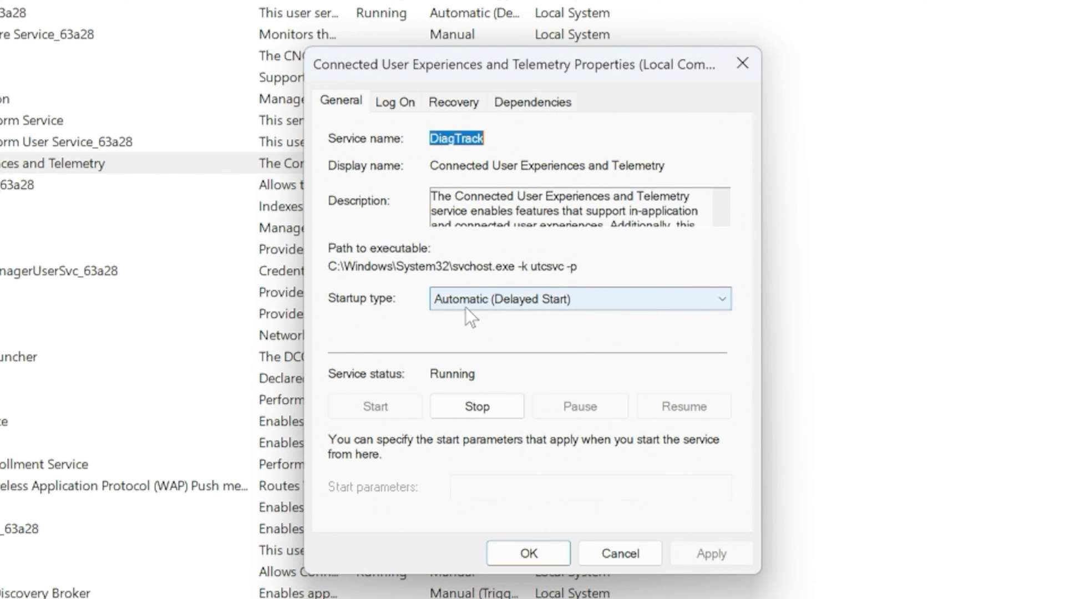
{"action": "left_click", "coordinate": [468, 409]}
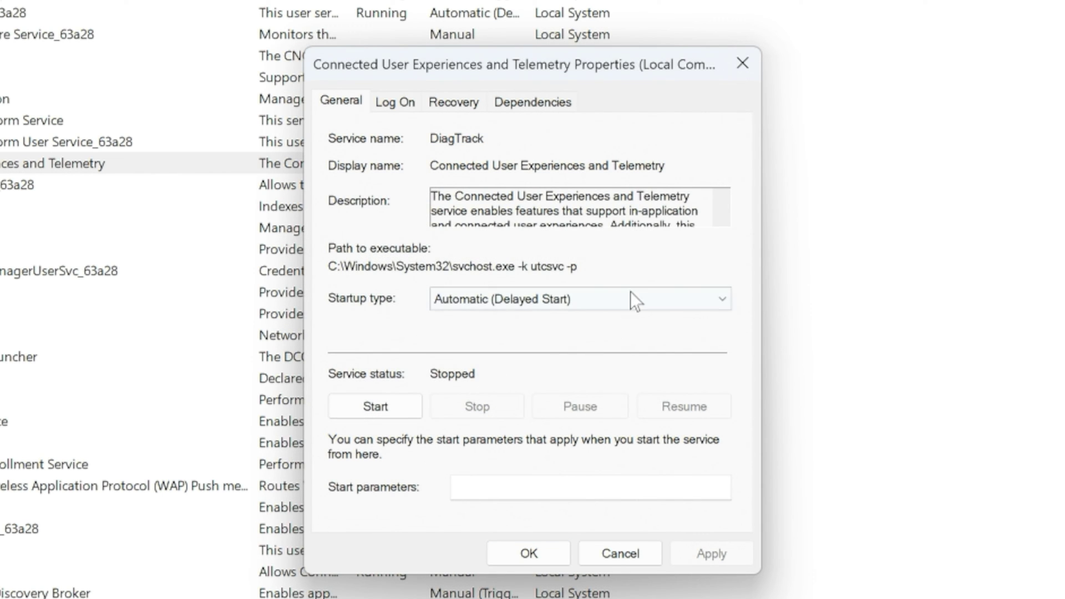
{"action": "left_click", "coordinate": [630, 295]}
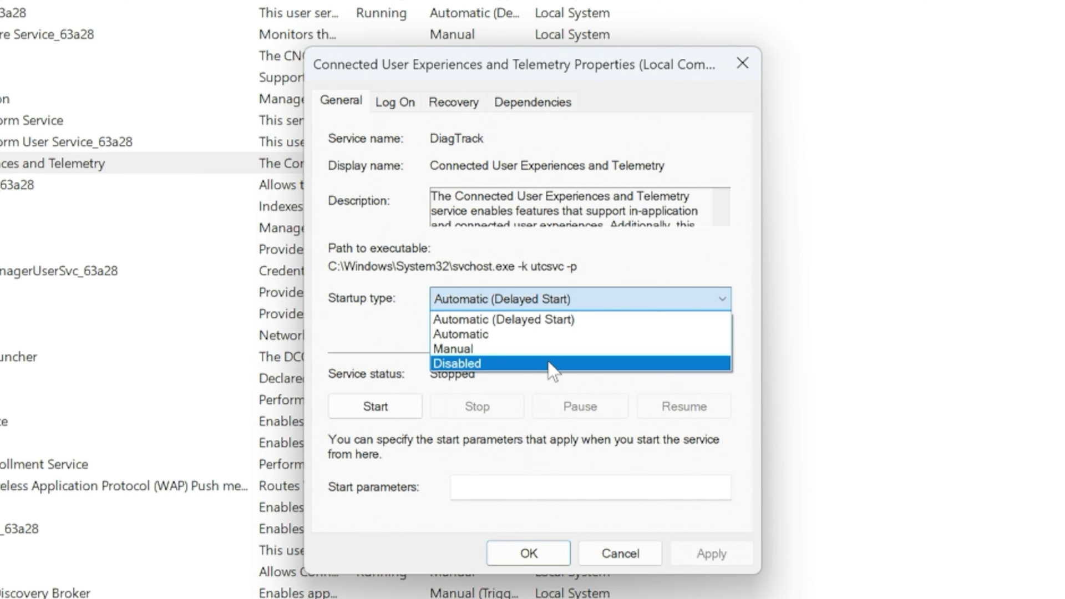
{"action": "left_click", "coordinate": [550, 365]}
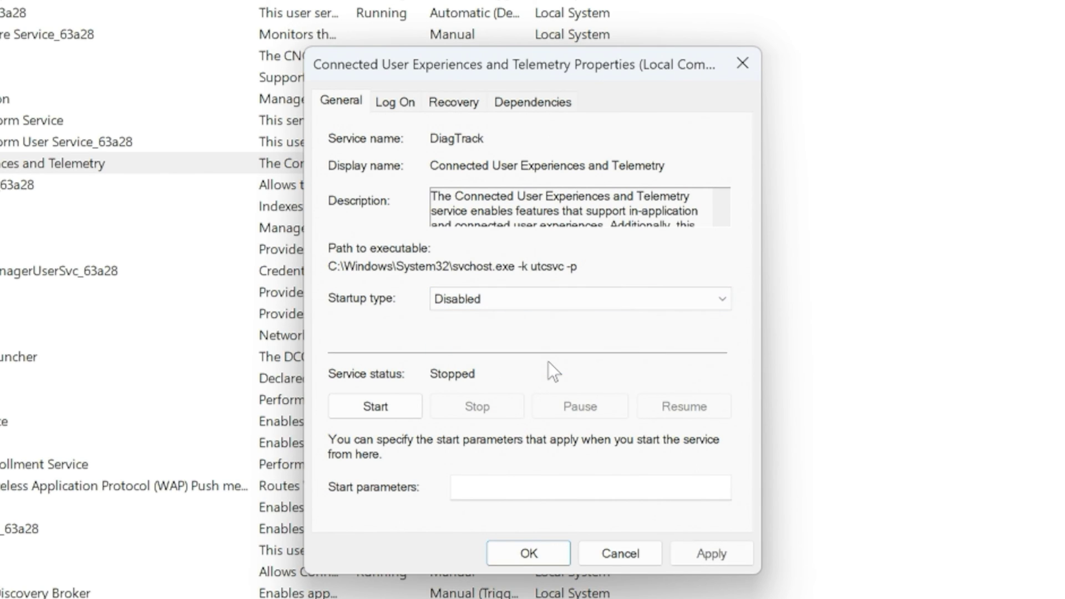
{"action": "left_click", "coordinate": [717, 556]}
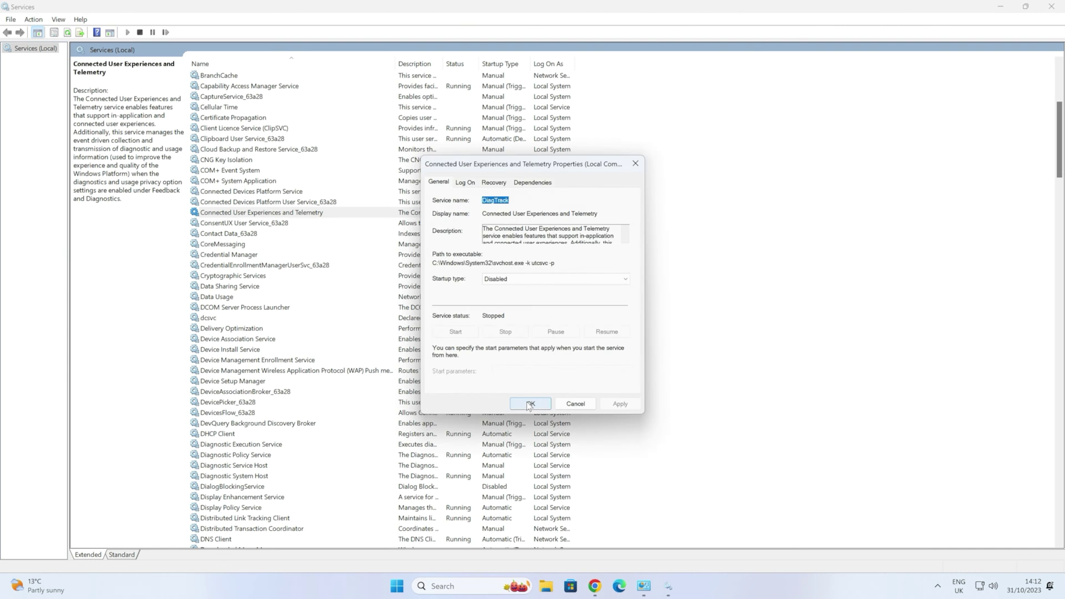
{"action": "left_click", "coordinate": [528, 553]}
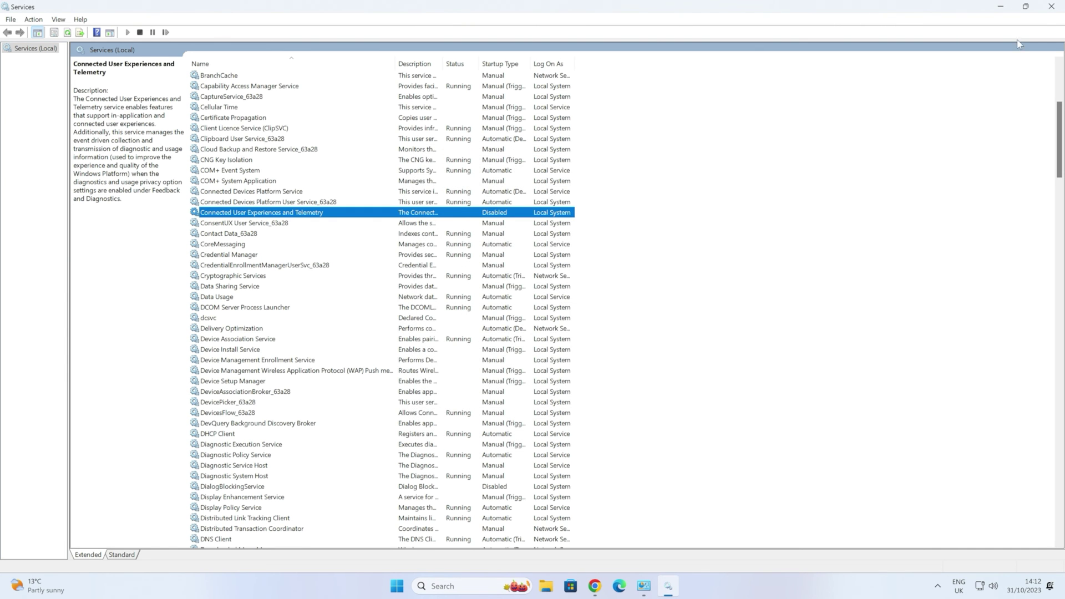
- Close the Services console and the Chrome window showing the winaero article
{"action": "left_click", "coordinate": [1054, 9]}
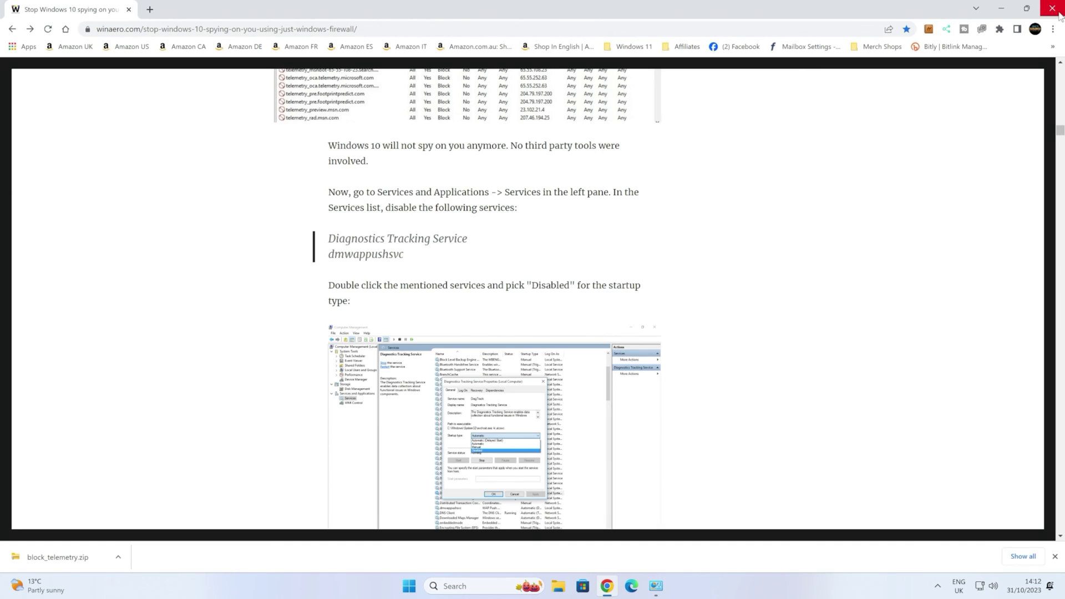
{"action": "left_click", "coordinate": [1057, 11]}
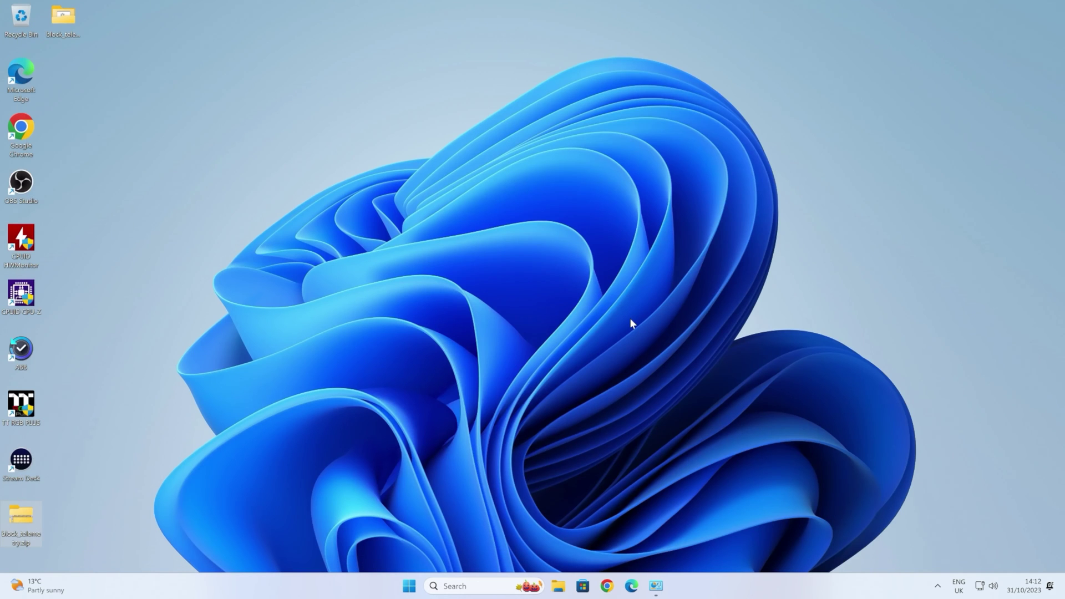